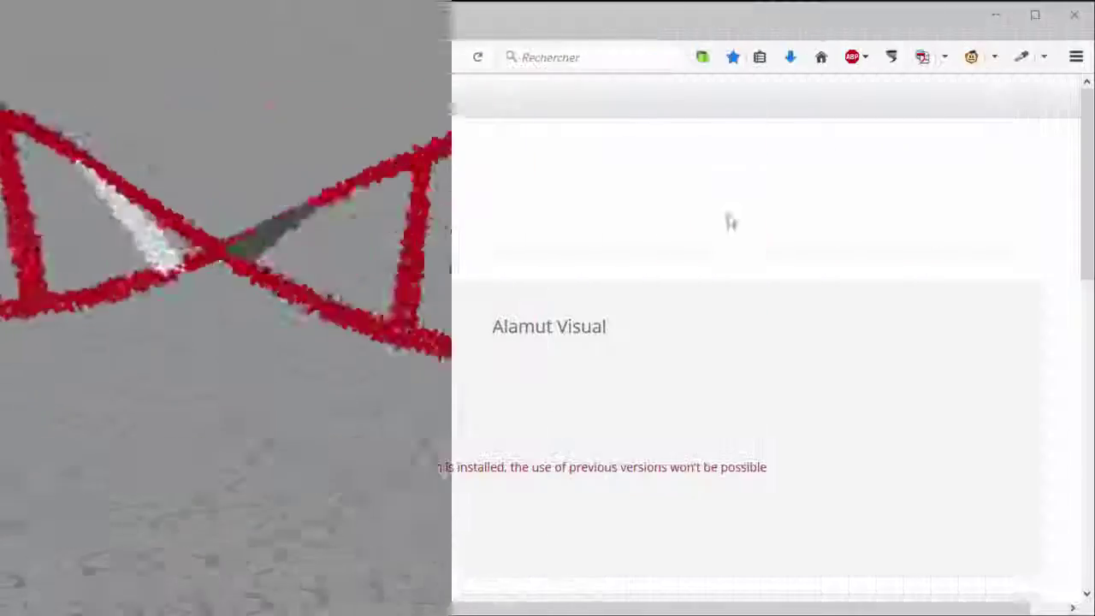
Step: Download and save the Alamut Focus 1.1.1 64-bit Windows installer, AlamutFocus-1.1.1-64-bit.exe
scroll(650, 220, "down", 4)
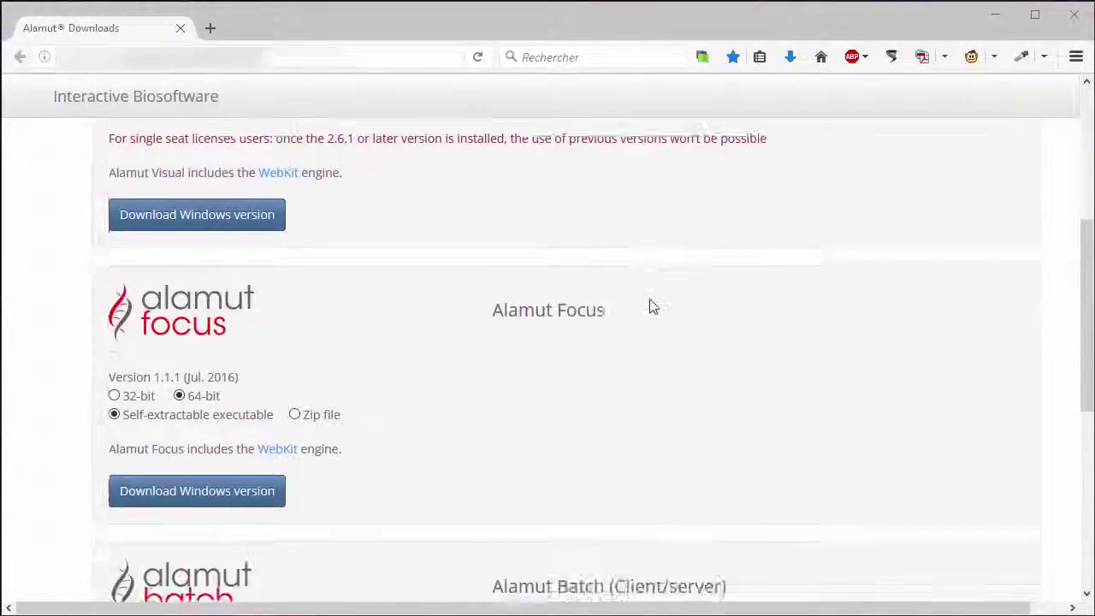
scroll(652, 305, "down", 3)
scroll(536, 373, "up", 2)
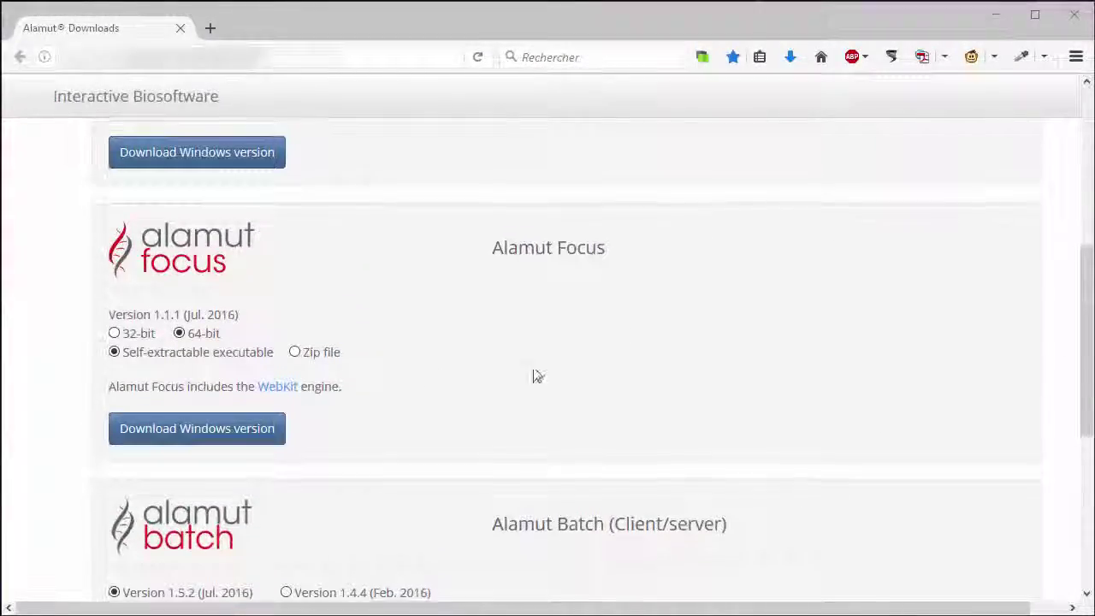
left_click(237, 435)
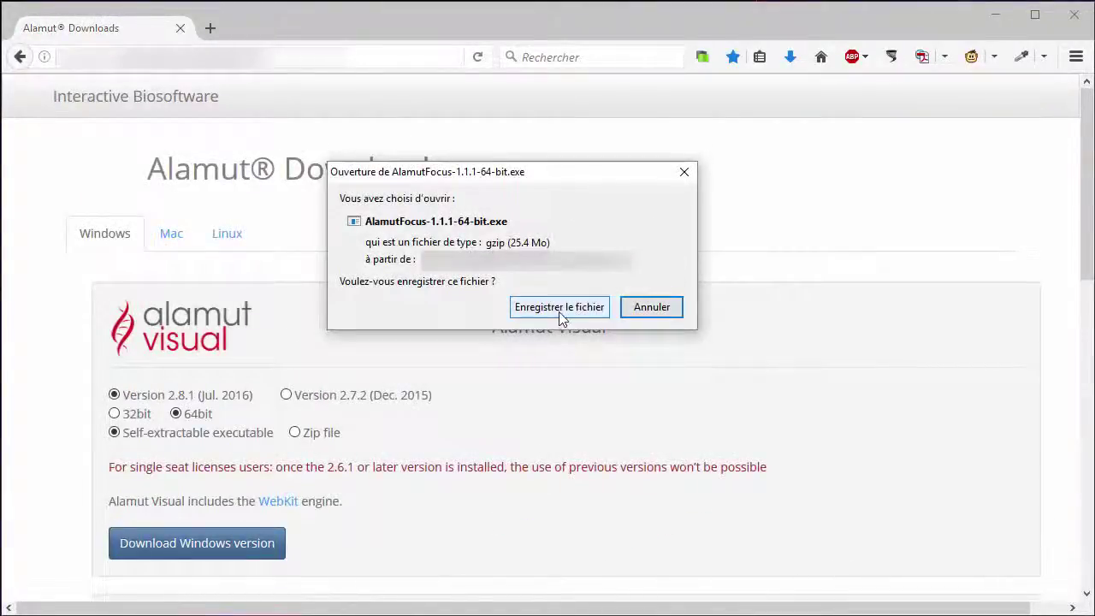
left_click(560, 310)
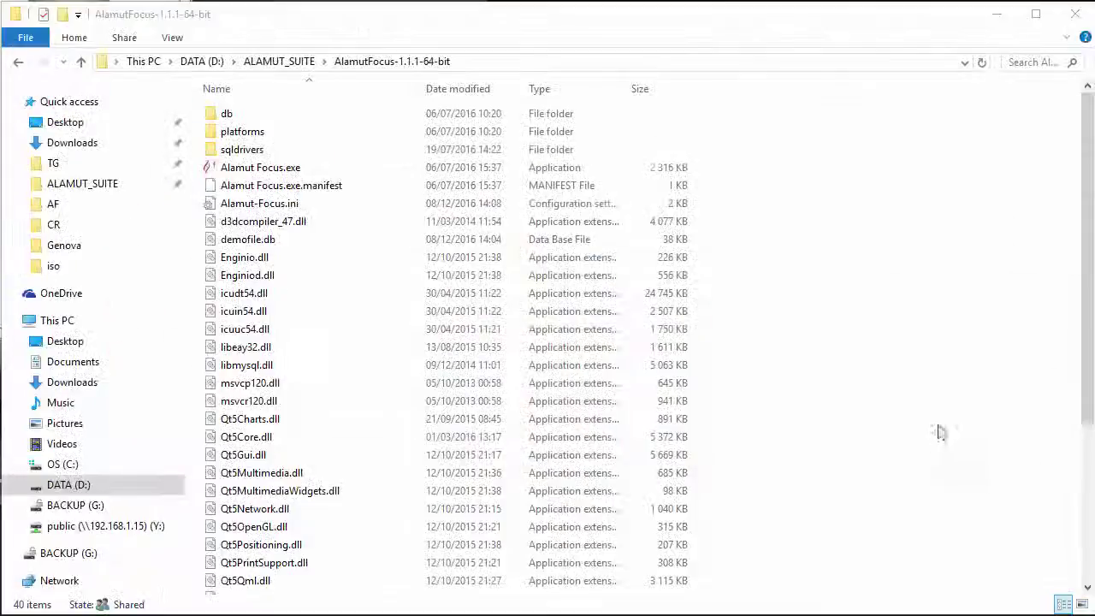
Step: Run Alamut Focus.exe from the AlamutFocus-1.1.1-64-bit folder to start the program
double_click(292, 170)
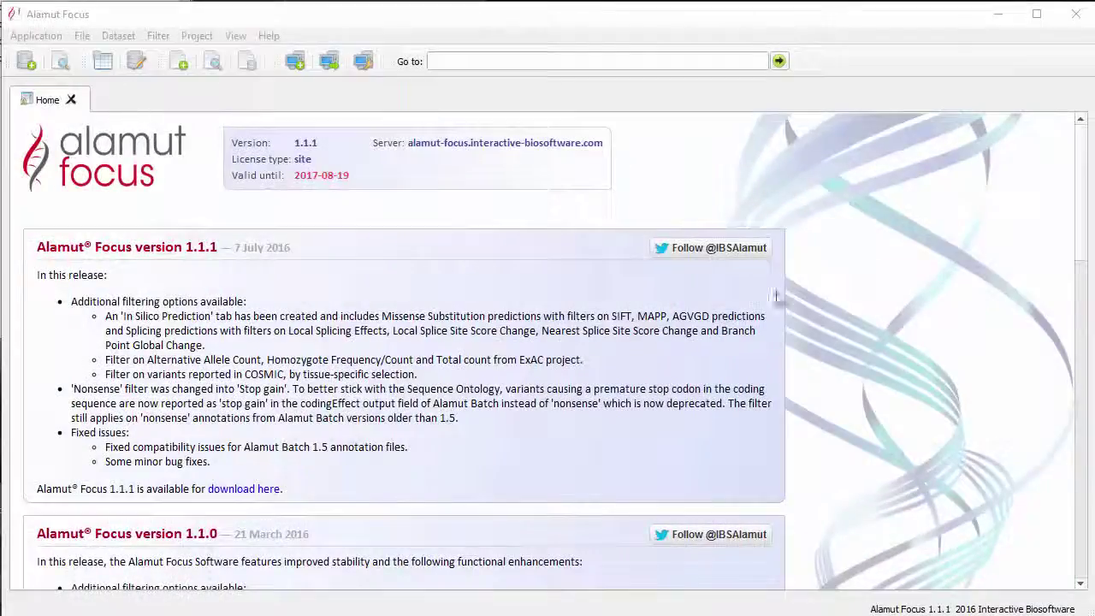
Step: Import exome_ann.txt from ALAMUT_SUITE\Alamut-Focus-tuto-files through File > Import File
left_click(86, 36)
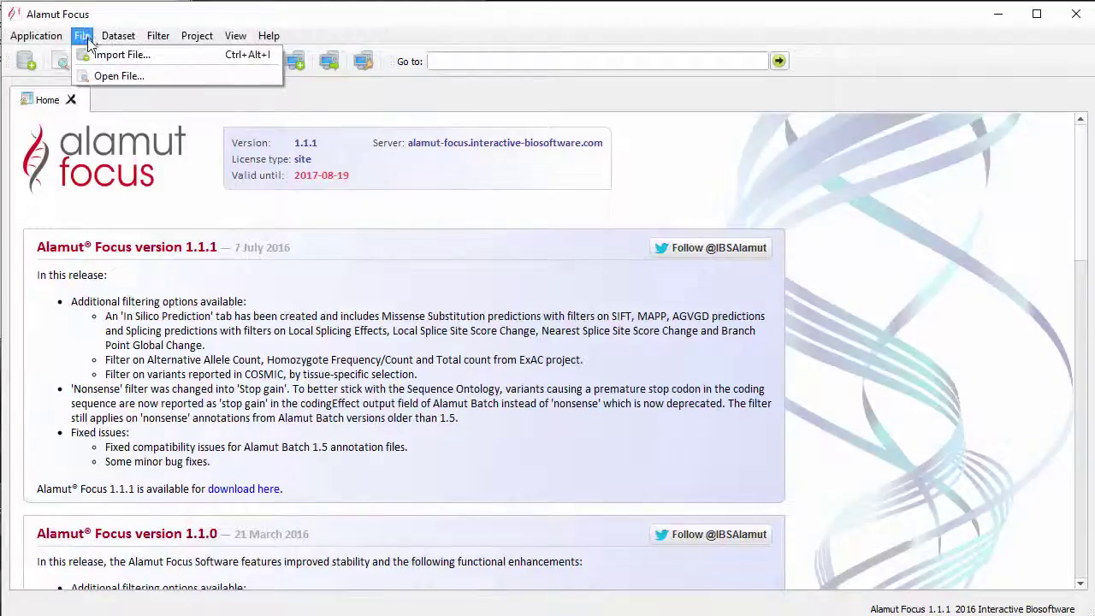
left_click(122, 57)
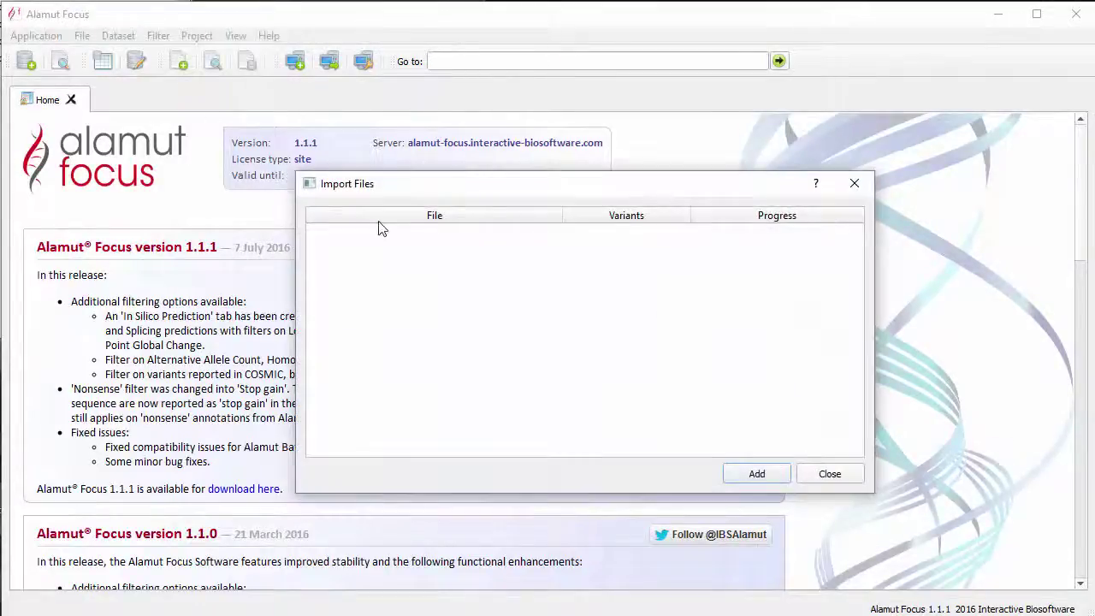
left_click(758, 476)
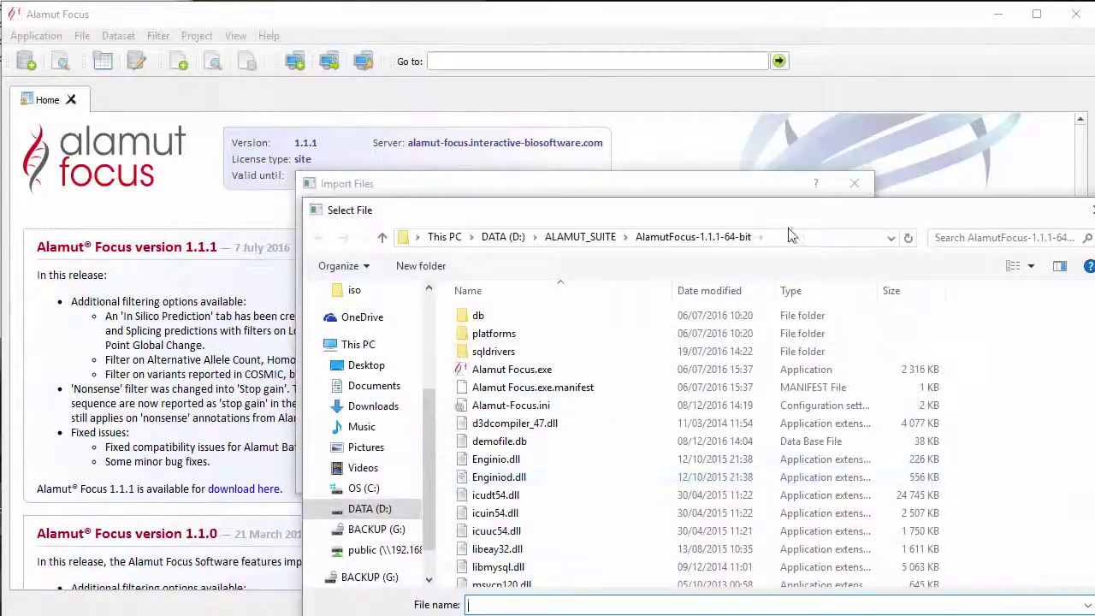
mouse_move(794, 218)
left_mouse_down()
mouse_move(764, 176)
mouse_move(683, 115)
left_mouse_up()
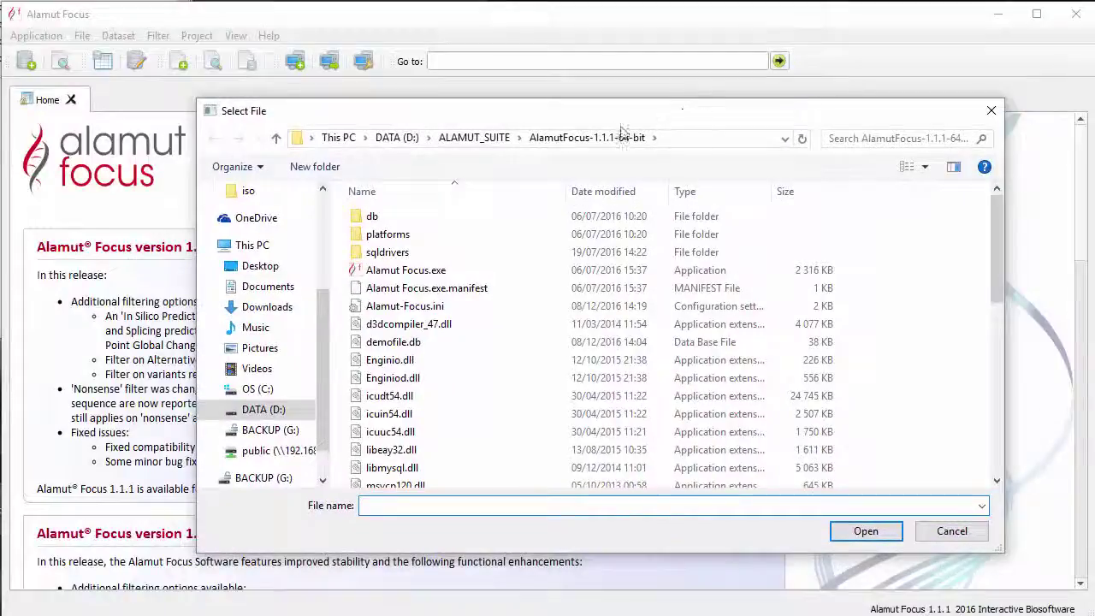
left_click(493, 142)
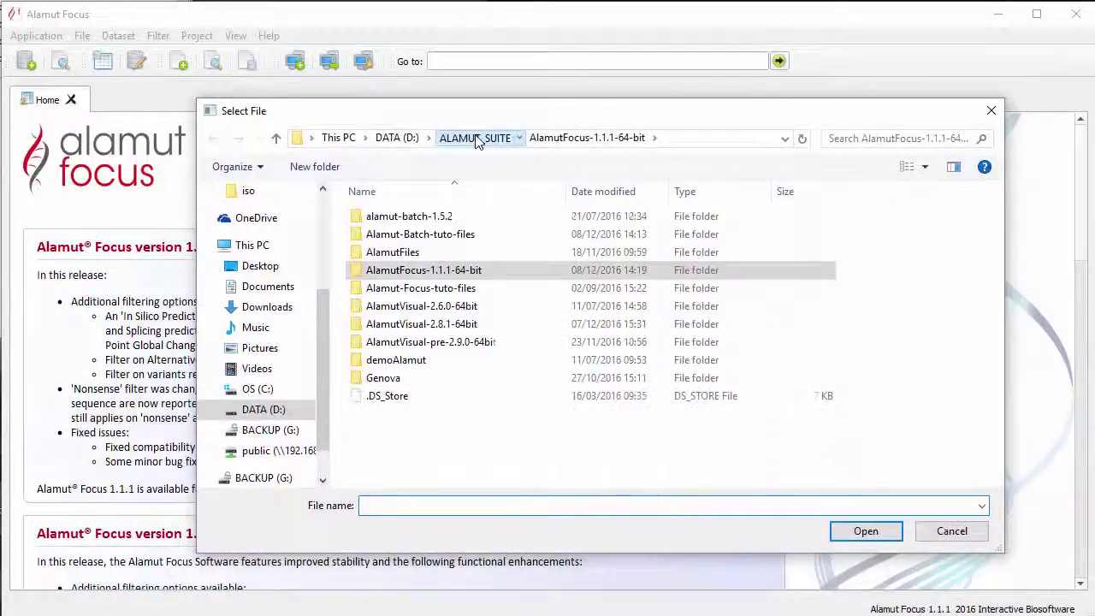
double_click(430, 291)
left_click(412, 236)
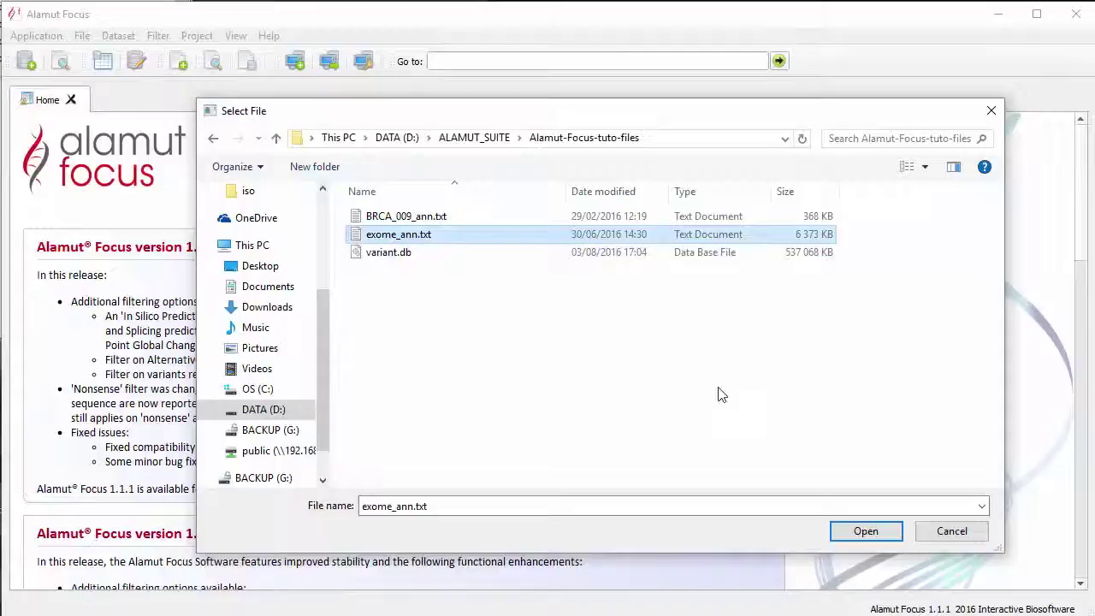
left_click(863, 530)
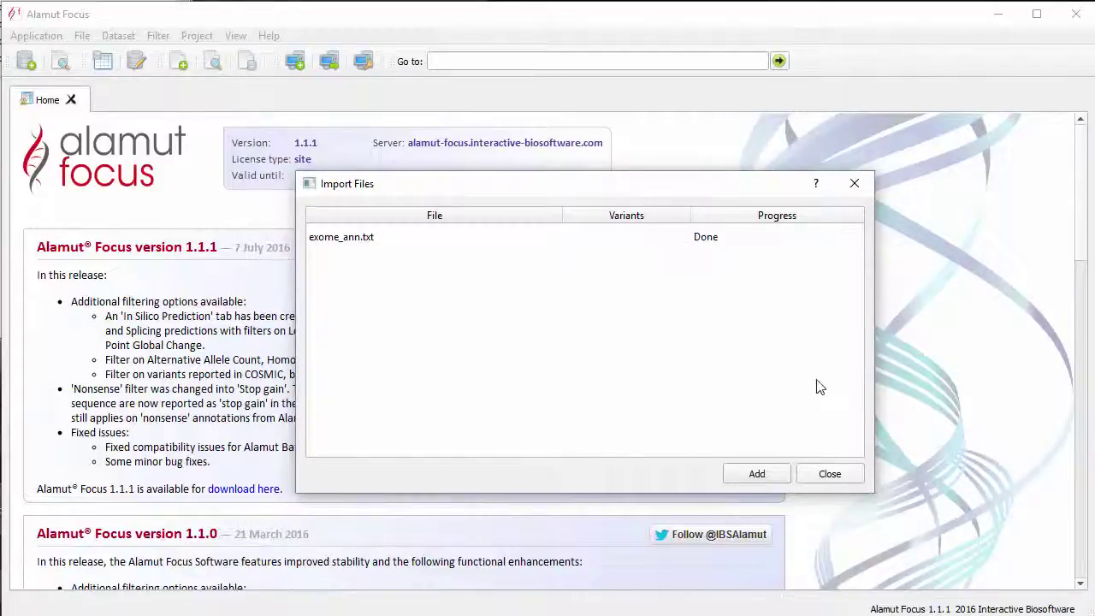
left_click(830, 474)
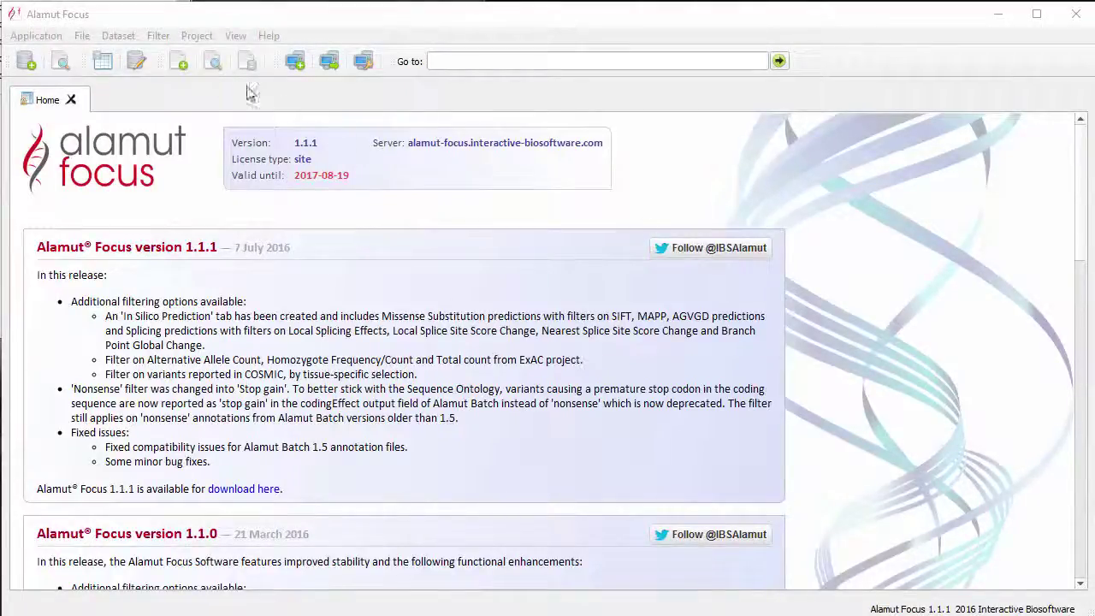
Step: Open the exome_ann.txt dataset to list its 4496 variants
left_click(119, 38)
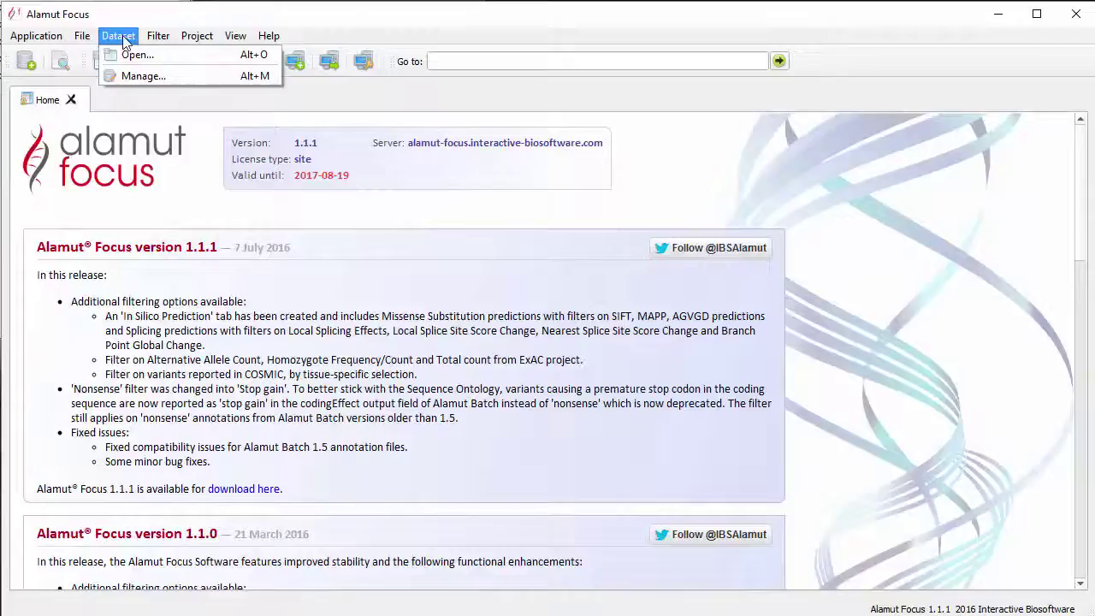
left_click(133, 54)
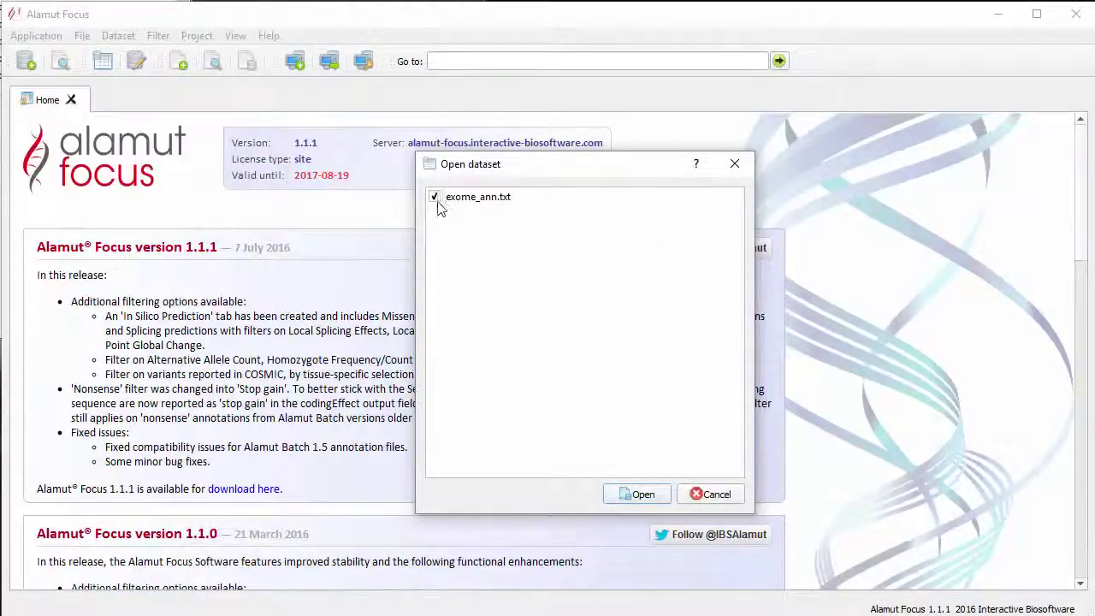
left_click(642, 495)
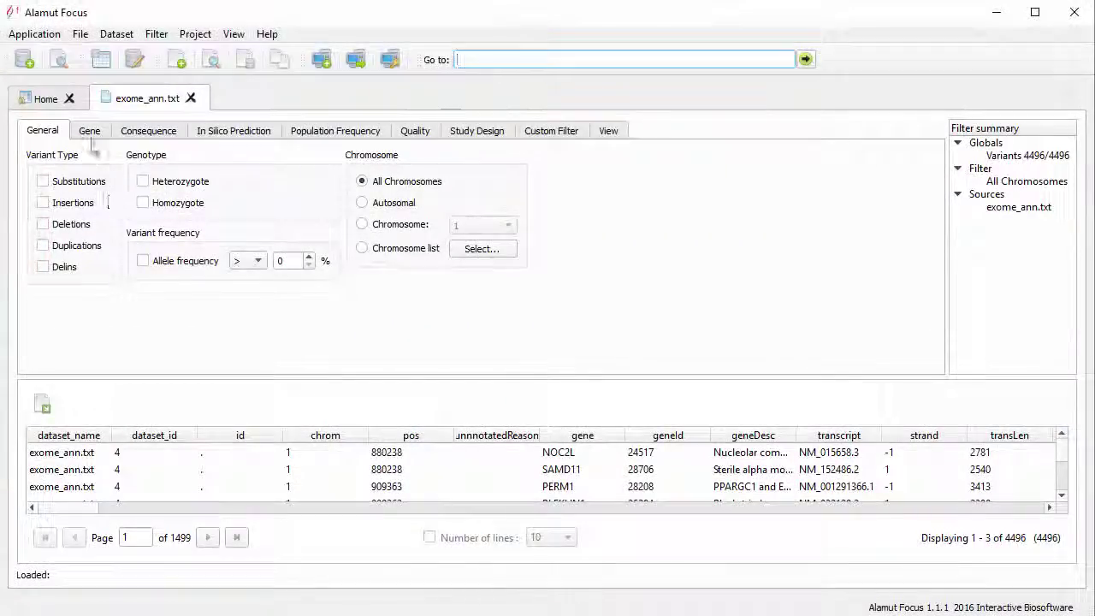
Step: Review the Gene, Consequence, In Silico Prediction, Population Frequency, Quality, Study Design and Custom Filter tabs
left_click(90, 132)
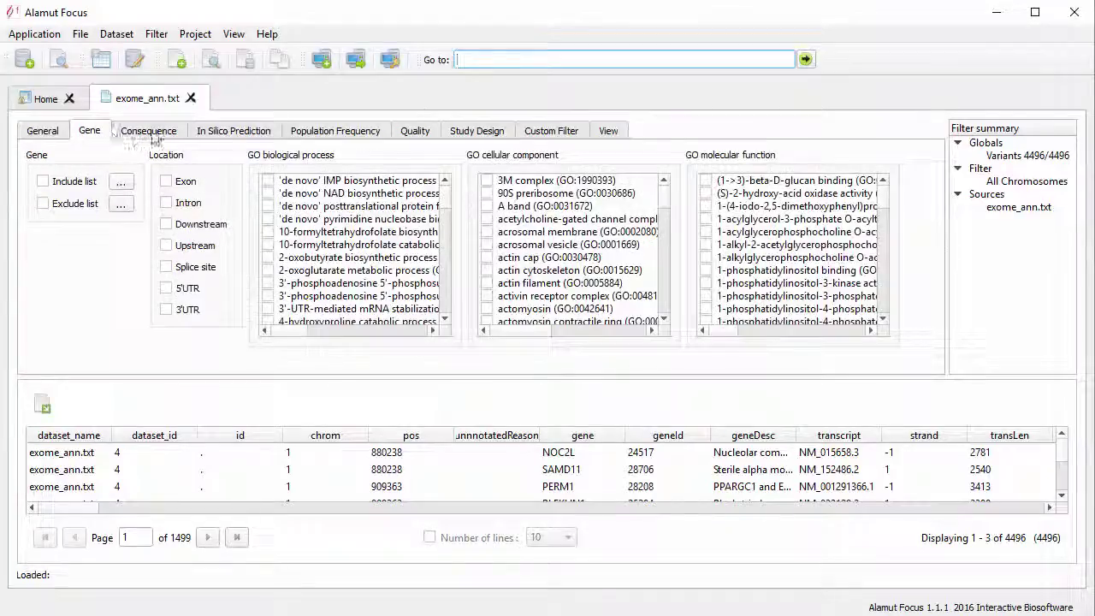
left_click(153, 135)
left_click(246, 137)
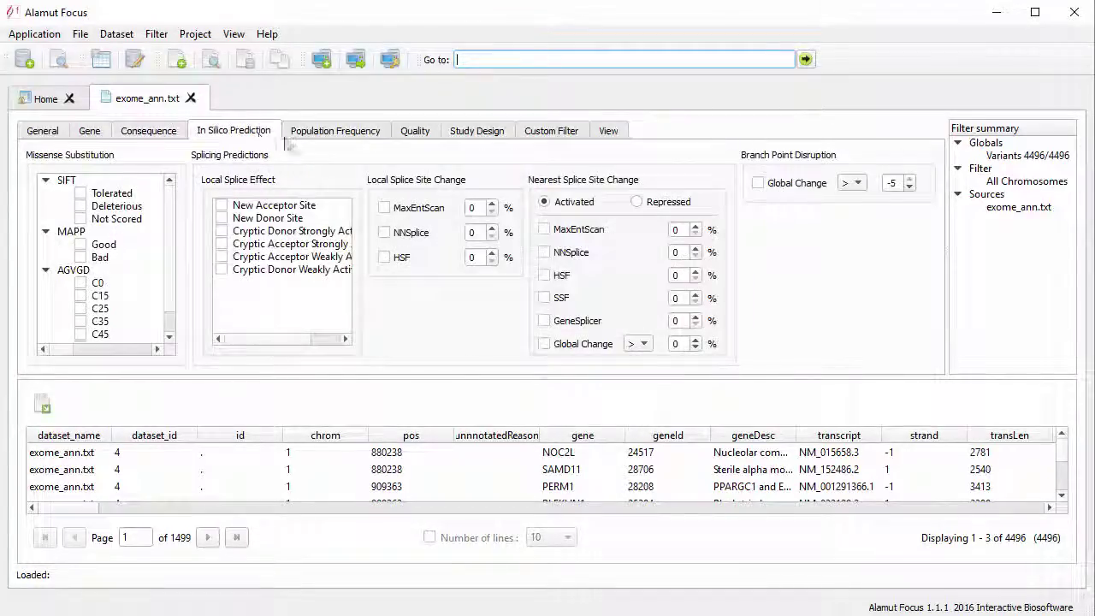
left_click(342, 134)
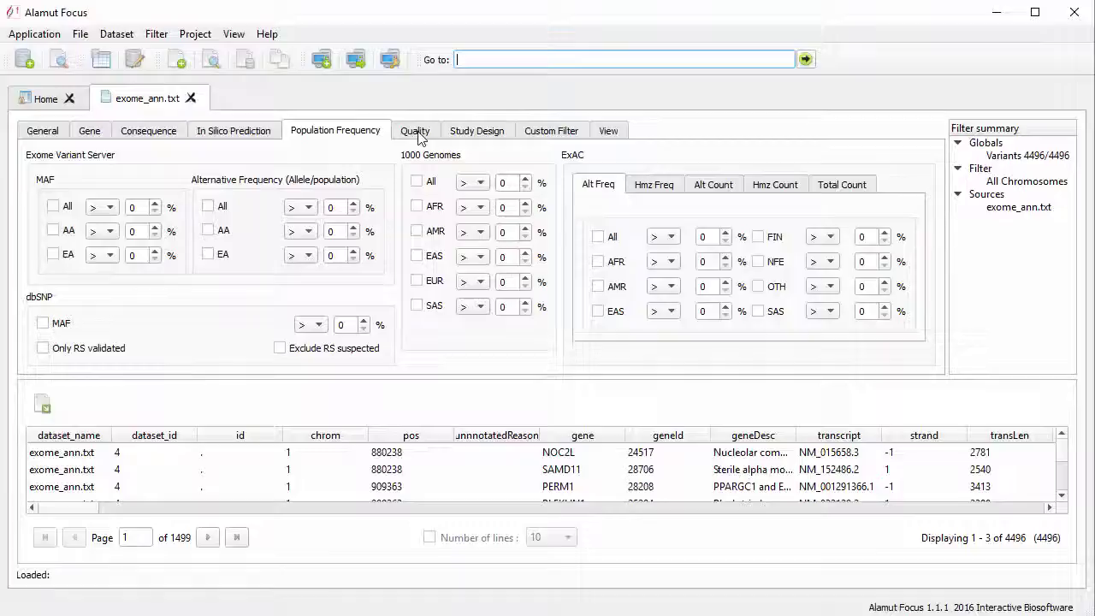
left_click(417, 136)
left_click(486, 137)
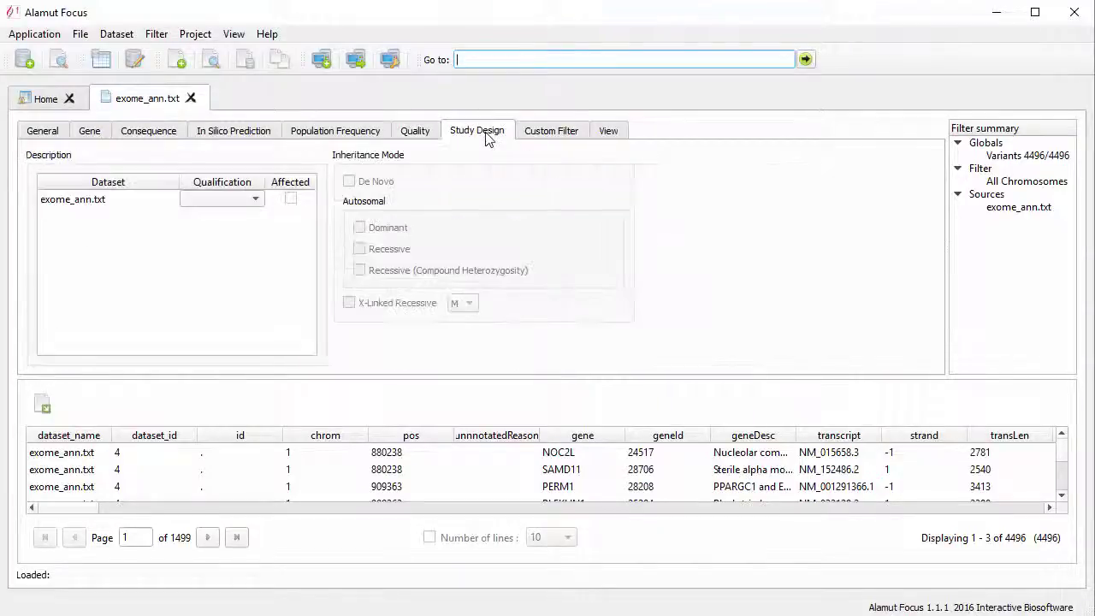
left_click(567, 136)
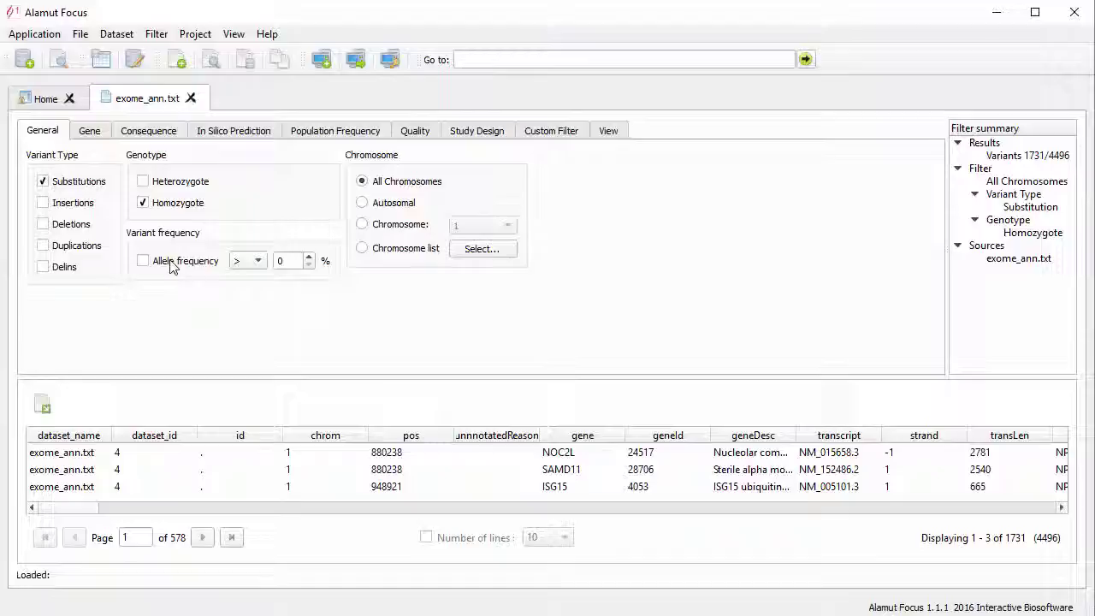
Step: Filter on allele frequency above 99% and on 1000 Genomes EAS population frequency
left_click(142, 262)
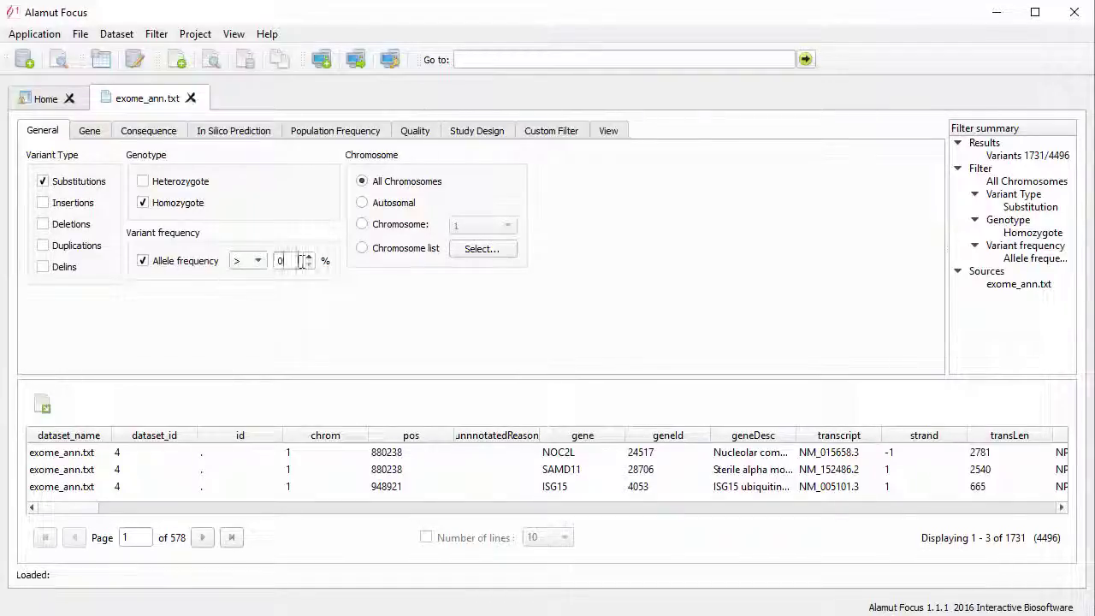
type("99")
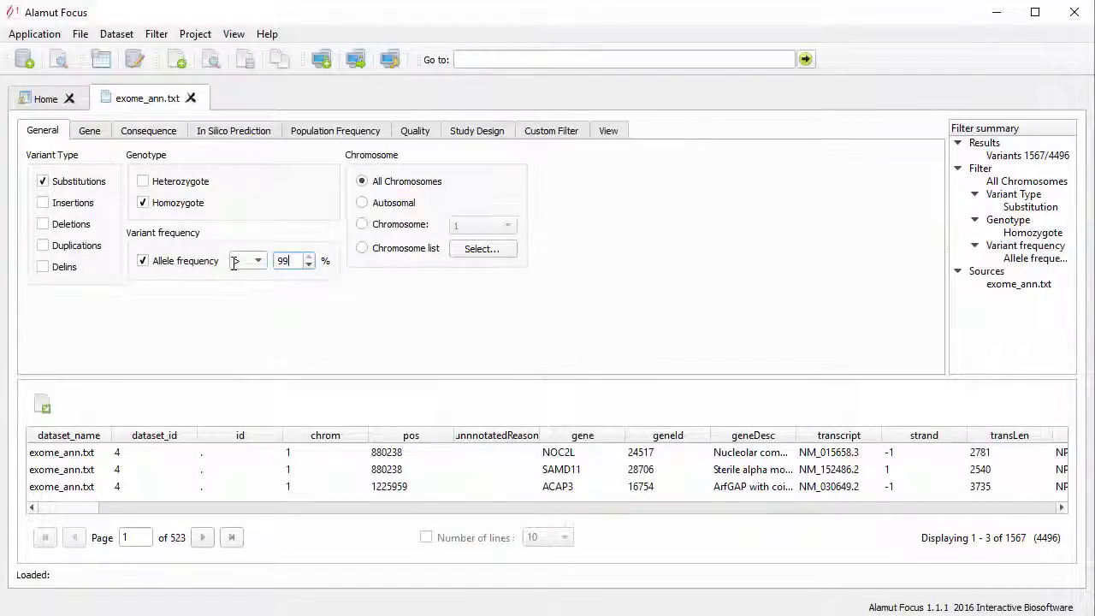
left_click(315, 133)
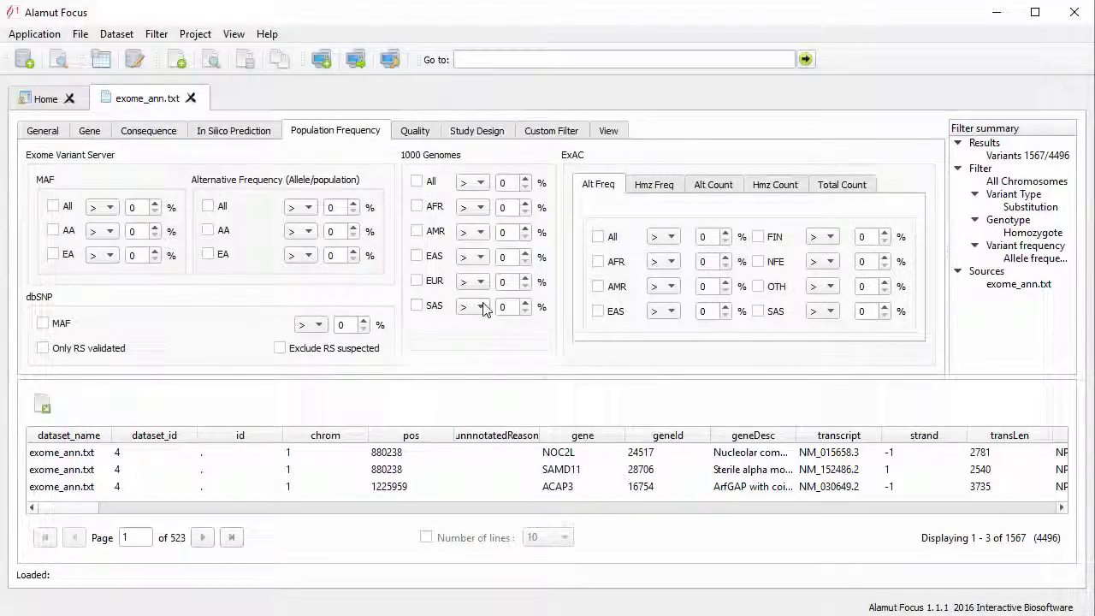
left_click(417, 256)
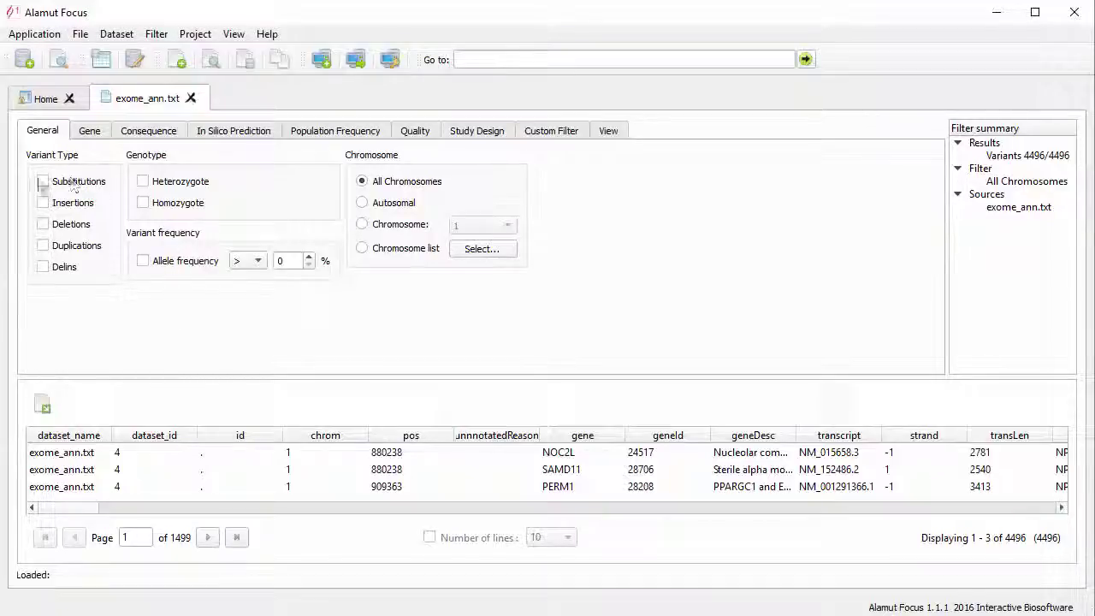
Step: Keep substitution and delins variants with allele frequency >= 30%, then show the Gene filters
left_click(43, 182)
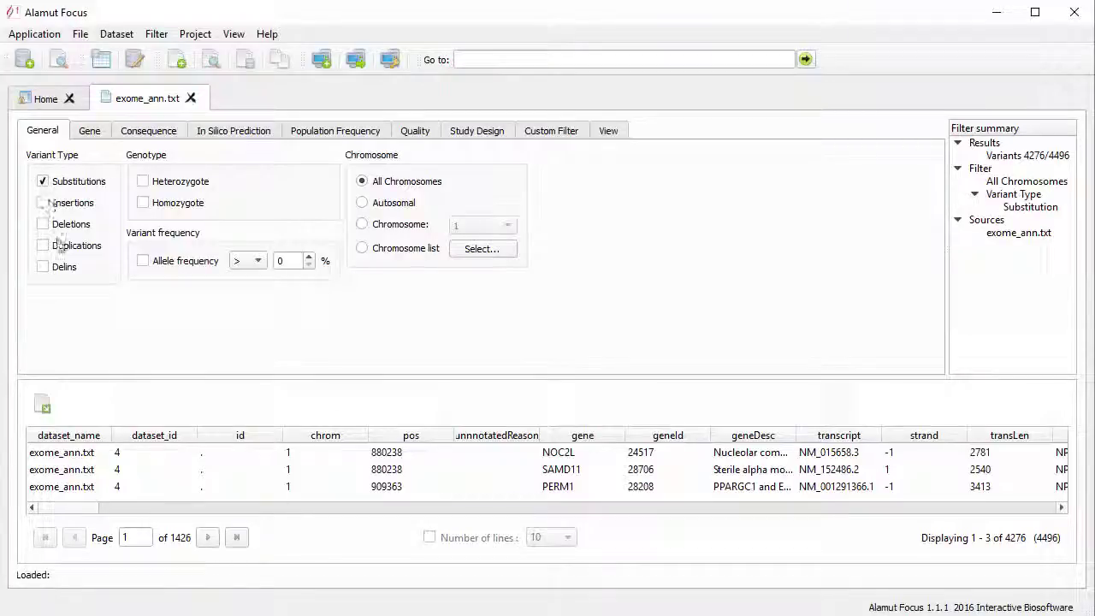
left_click(49, 271)
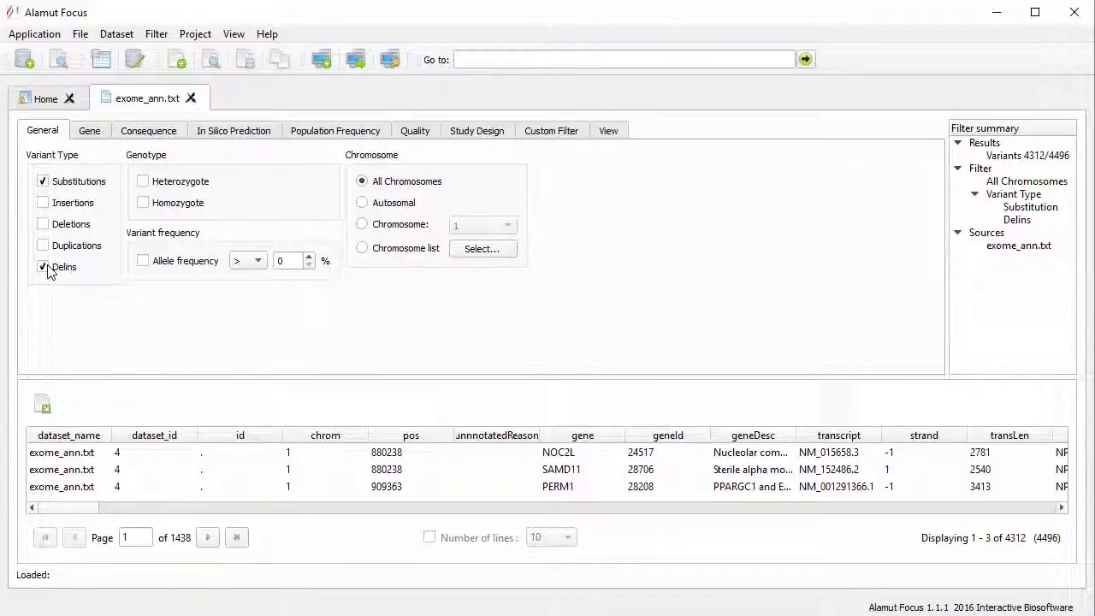
left_click(143, 262)
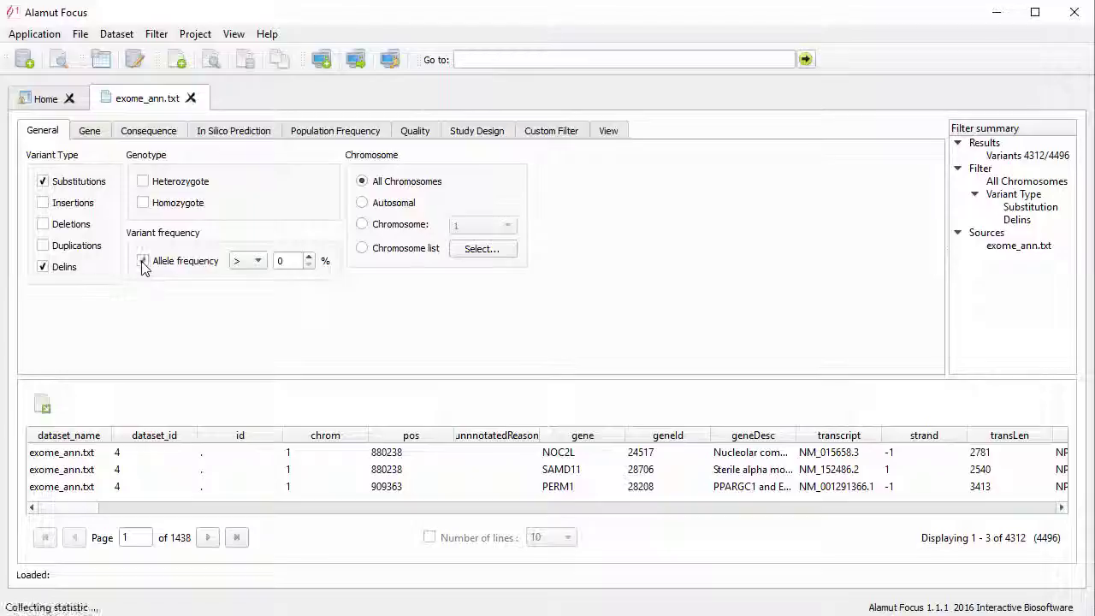
left_click(263, 268)
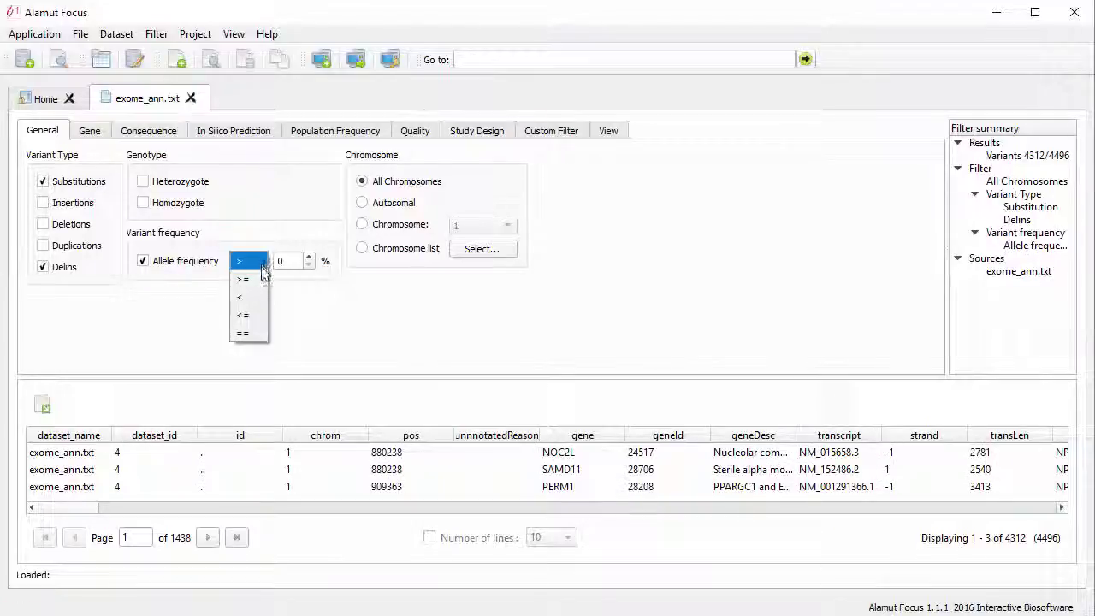
left_click(253, 285)
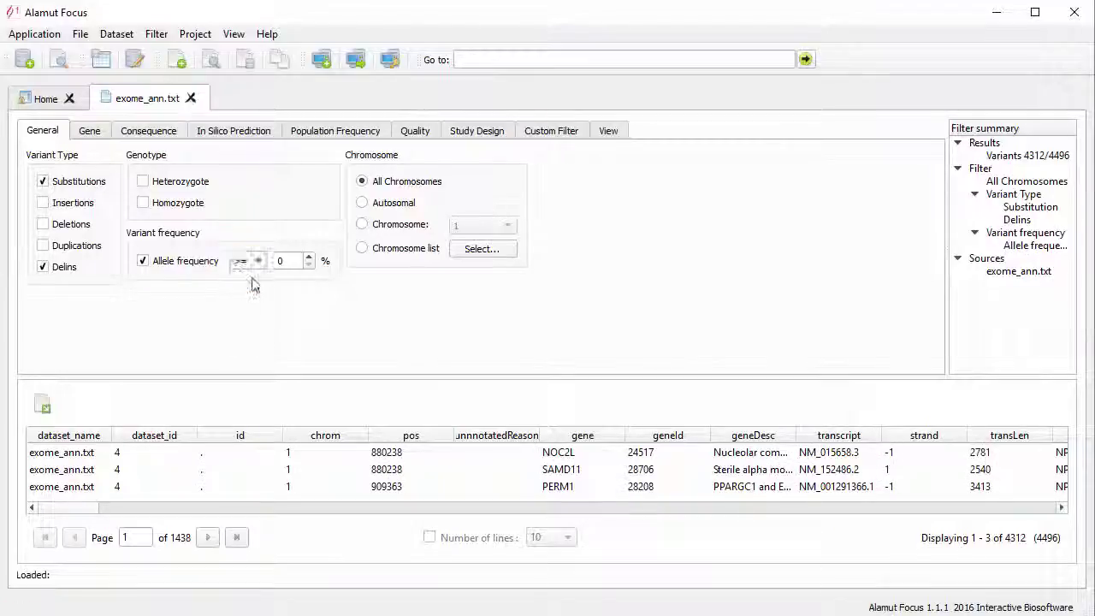
double_click(297, 262)
type("30")
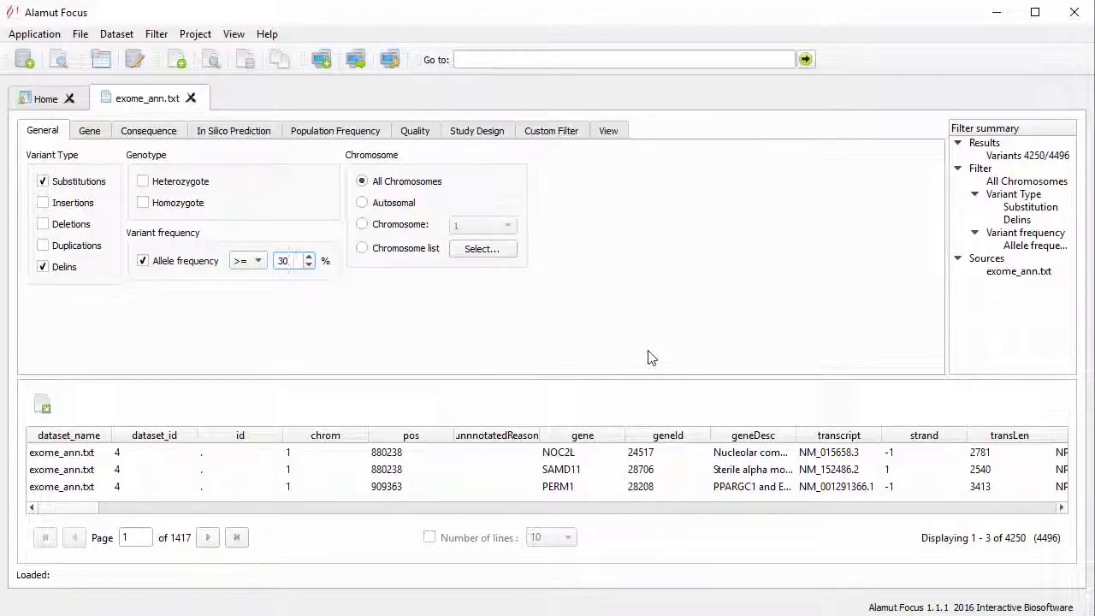
left_click(90, 131)
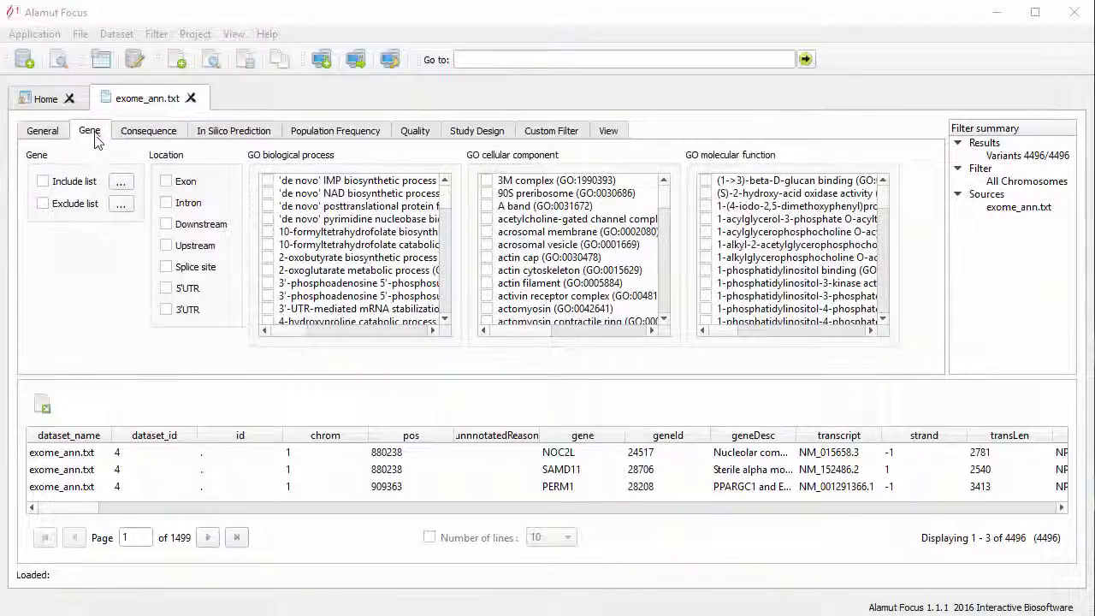
Step: Exclude gene SLC6A19 through the gene exclude list
left_click(44, 208)
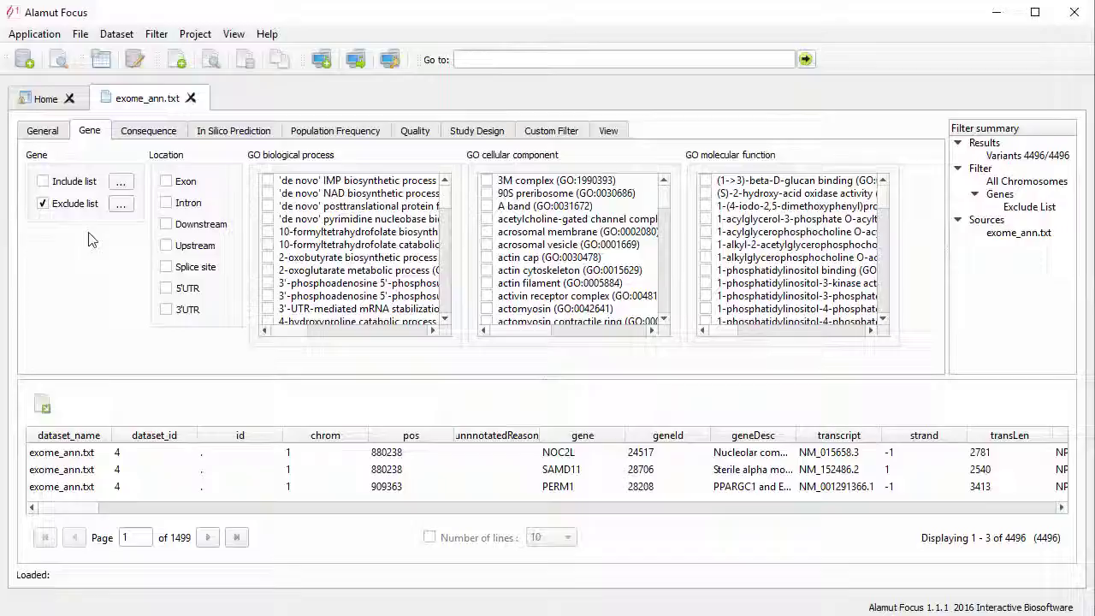
left_click(121, 207)
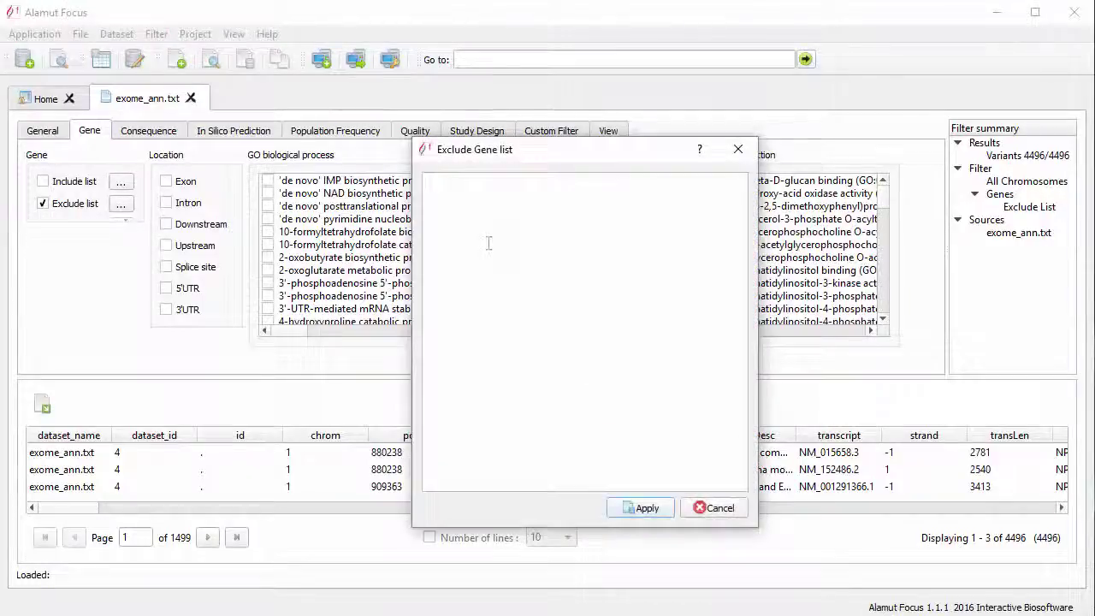
type("S")
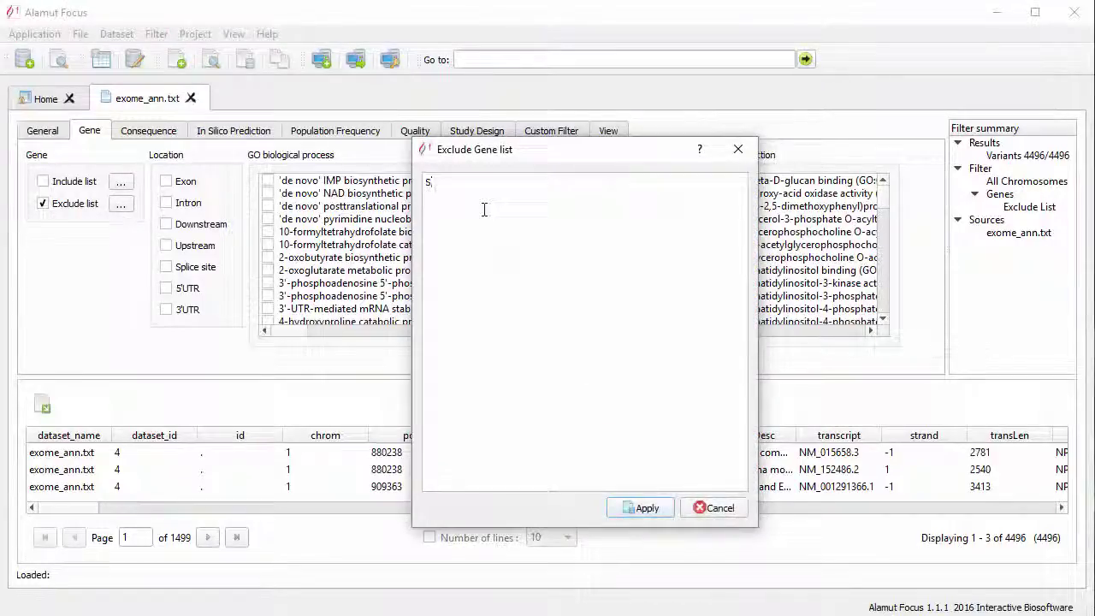
type("LC6A19")
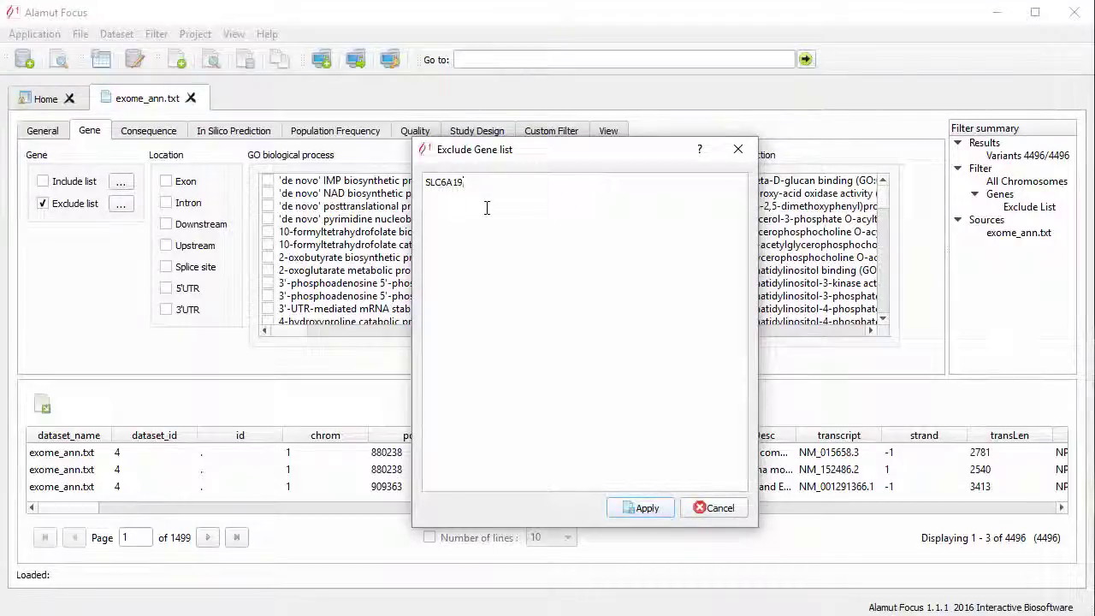
left_click(646, 510)
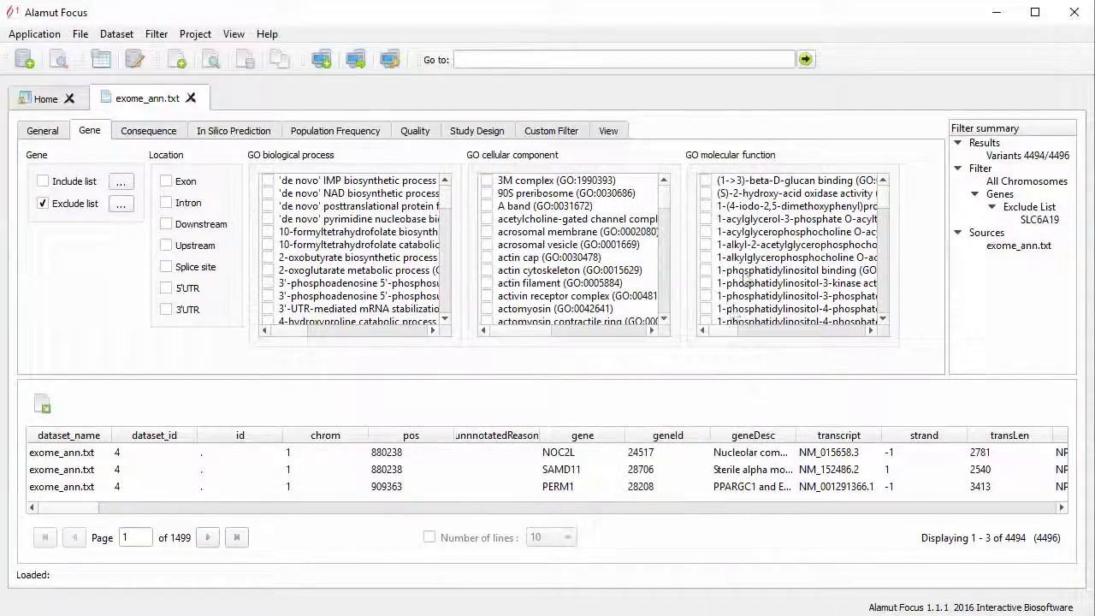
Step: Restrict the GO molecular function filter to 3'-5' exonuclease activity, leaving 7 variants
scroll(736, 283, "down", 3)
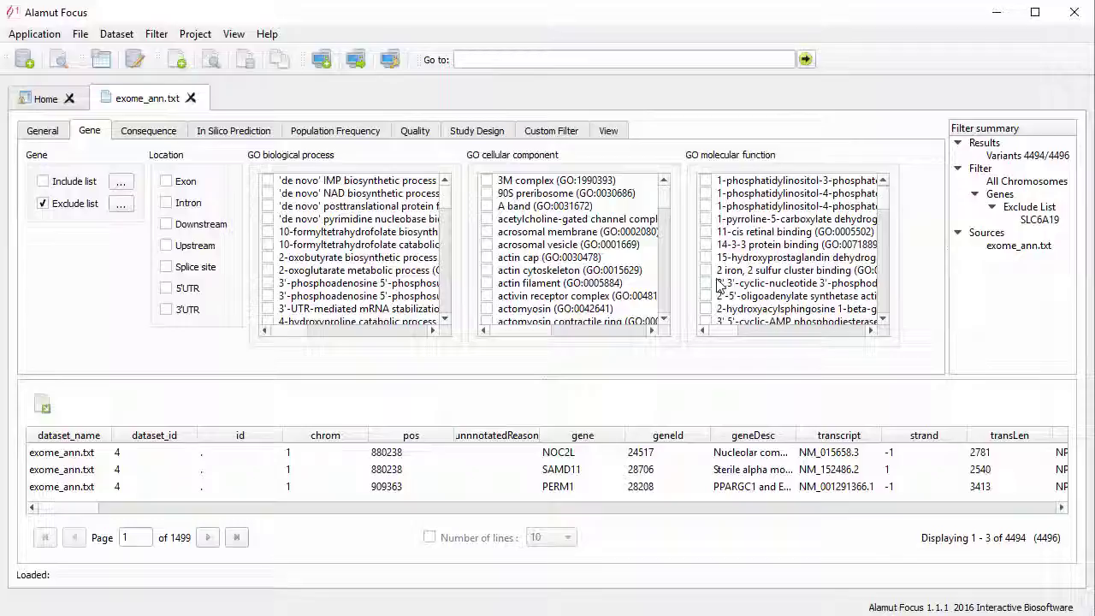
left_click(706, 308)
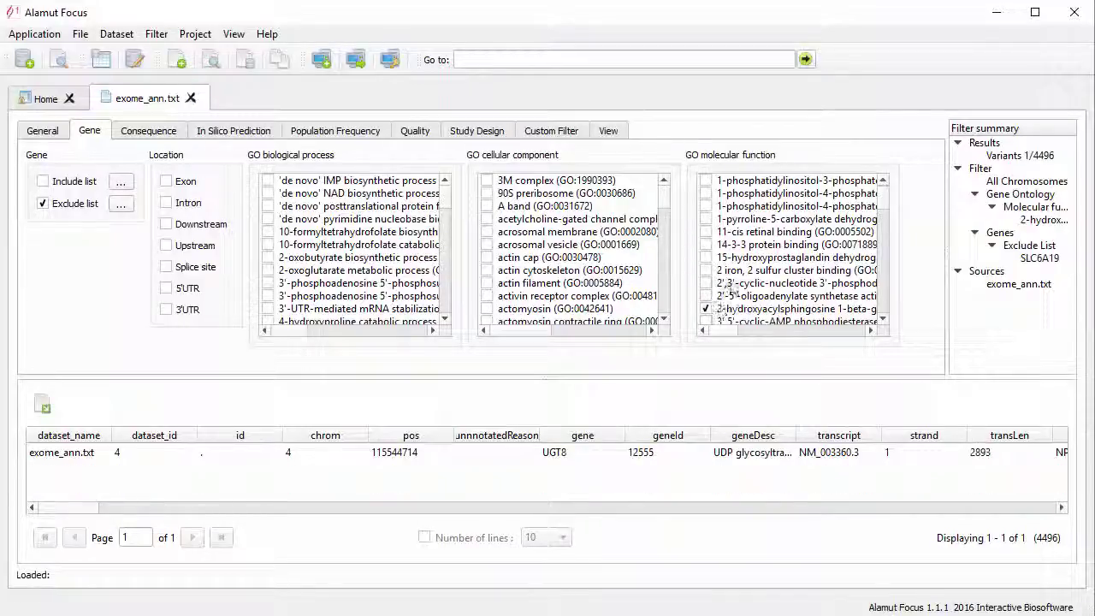
scroll(720, 305, "down", 1)
scroll(718, 308, "down", 1)
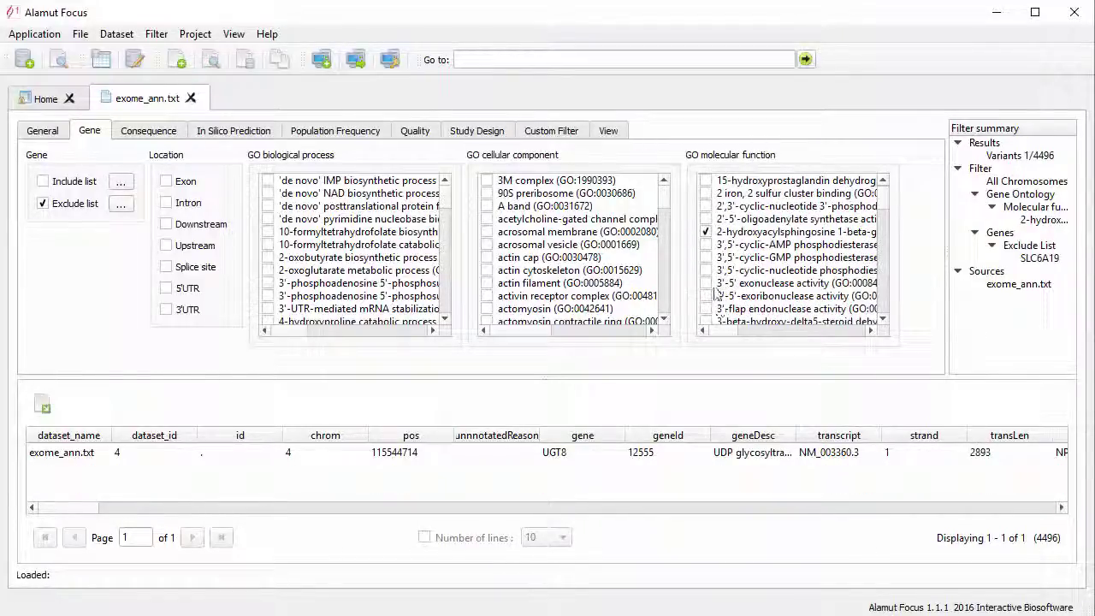
left_click(706, 232)
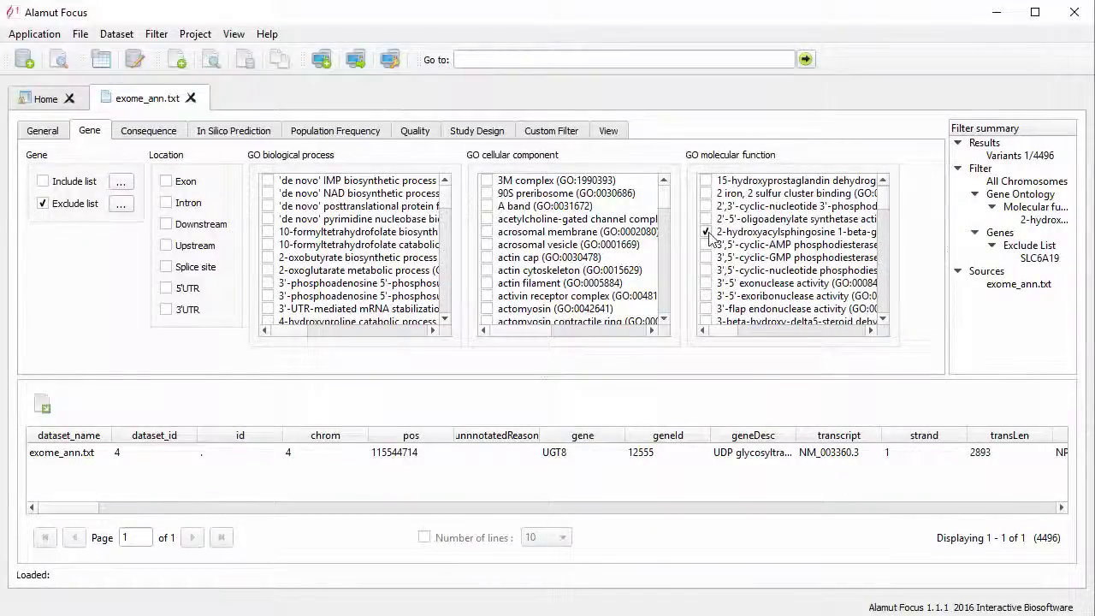
left_click(705, 284)
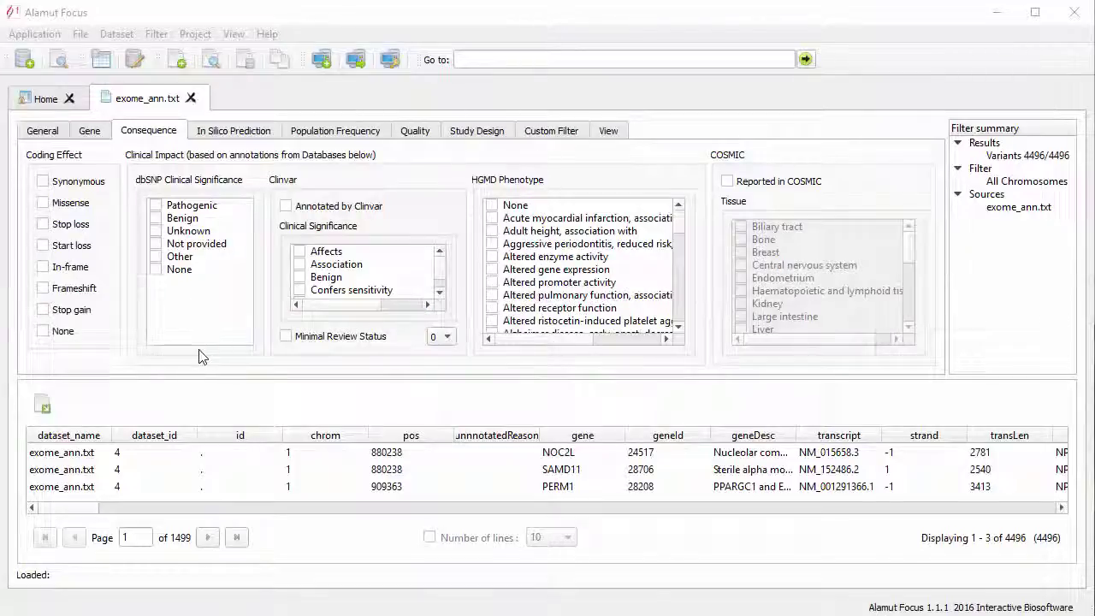
Step: Keep only missense variants annotated by ClinVar, leaving 81 of 4496
left_click(44, 206)
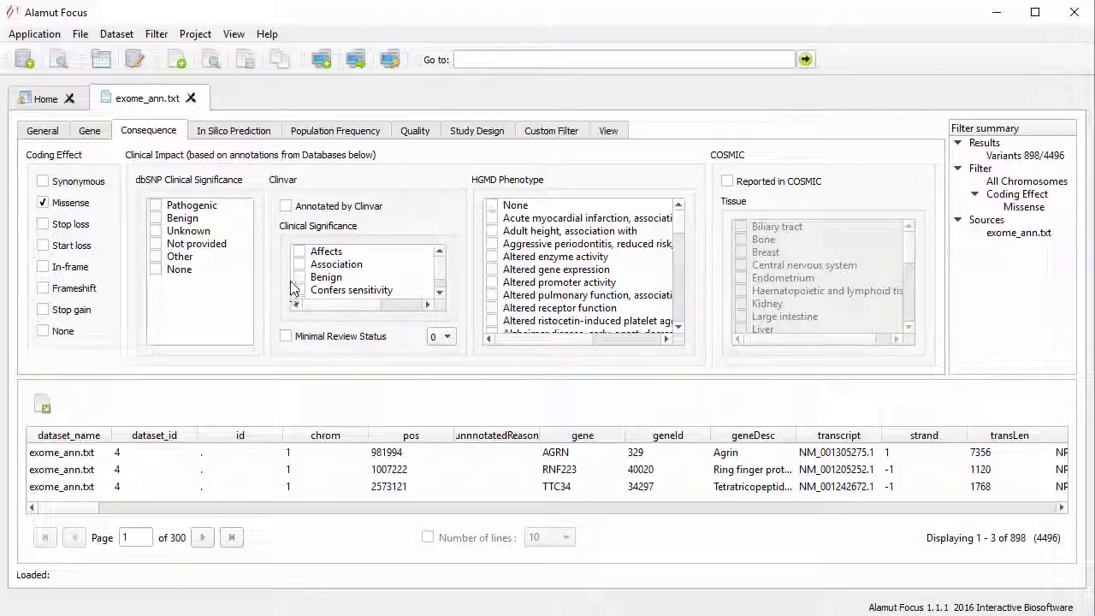
left_click(285, 207)
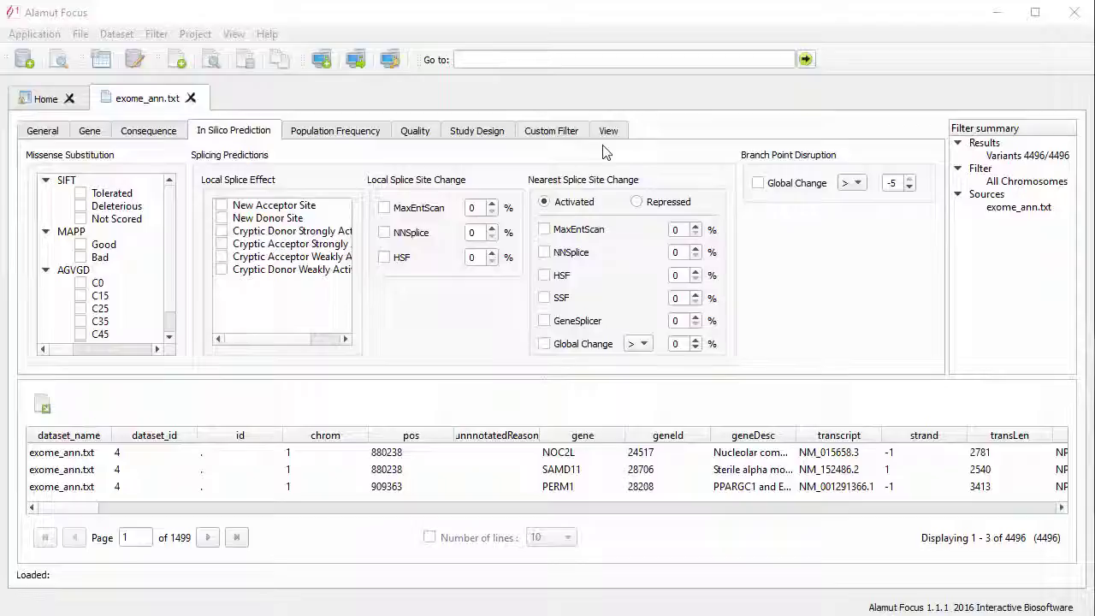
Step: Filter for repressed nearest splice sites with MaxEntScan change above 3% and HSF above 5%
left_click(638, 205)
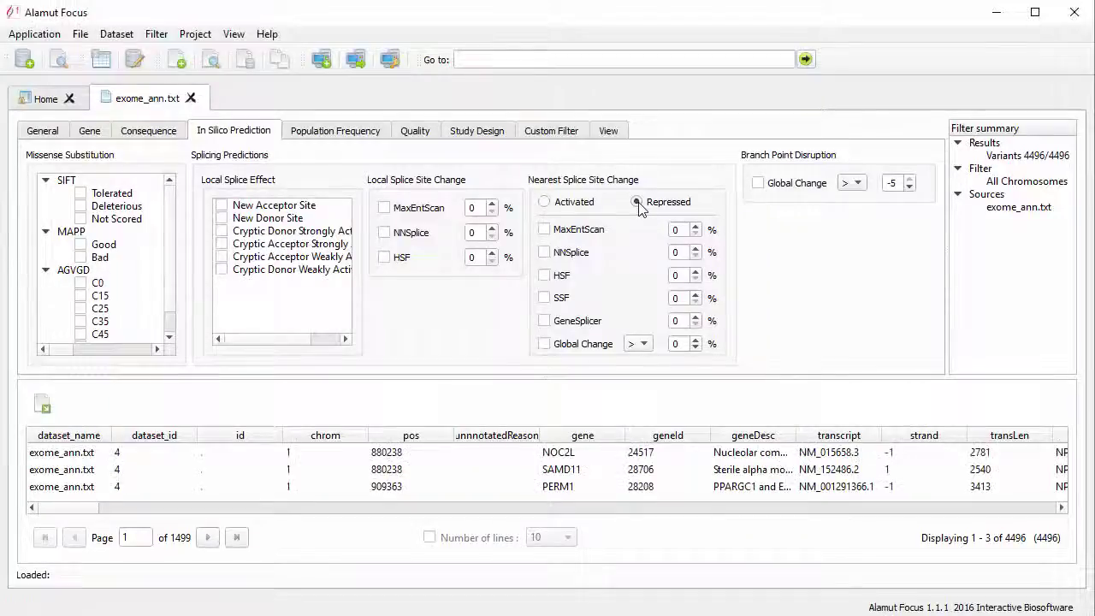
left_click(545, 230)
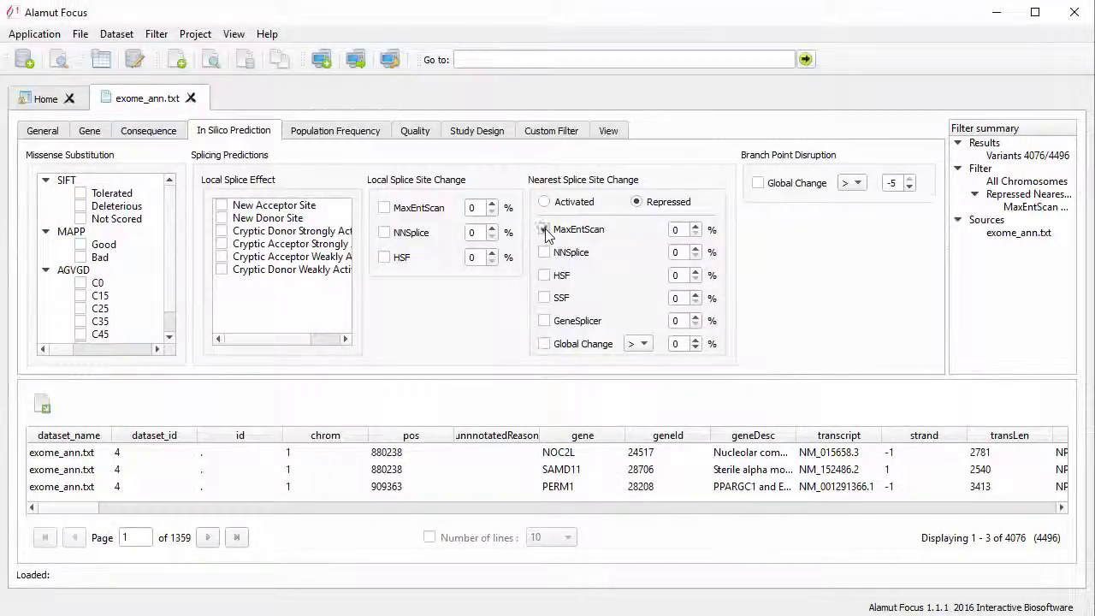
left_click(696, 227)
left_click(695, 227)
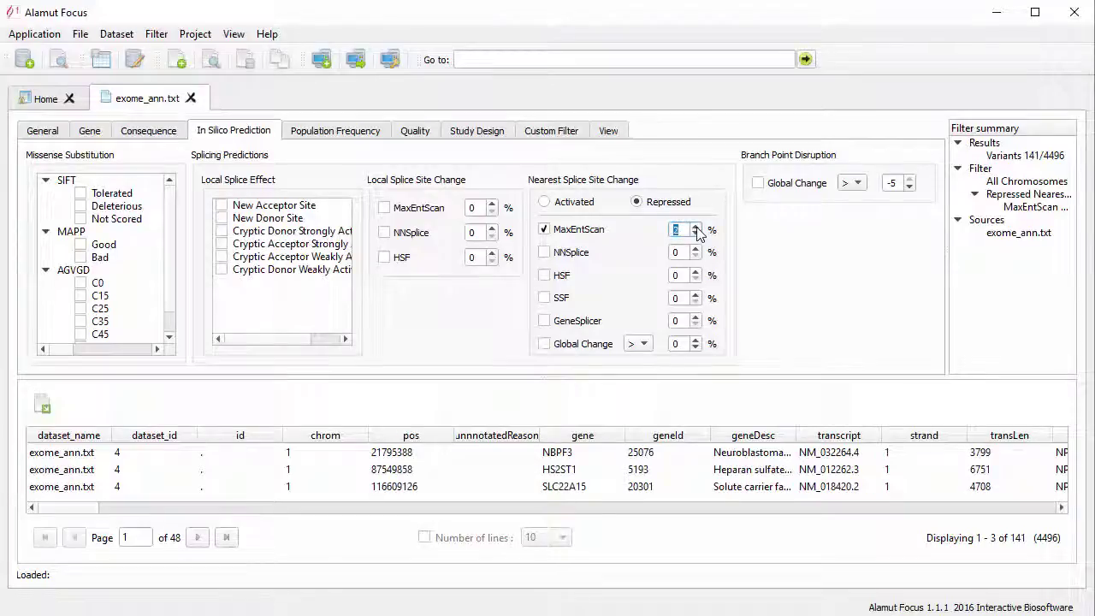
left_click(545, 275)
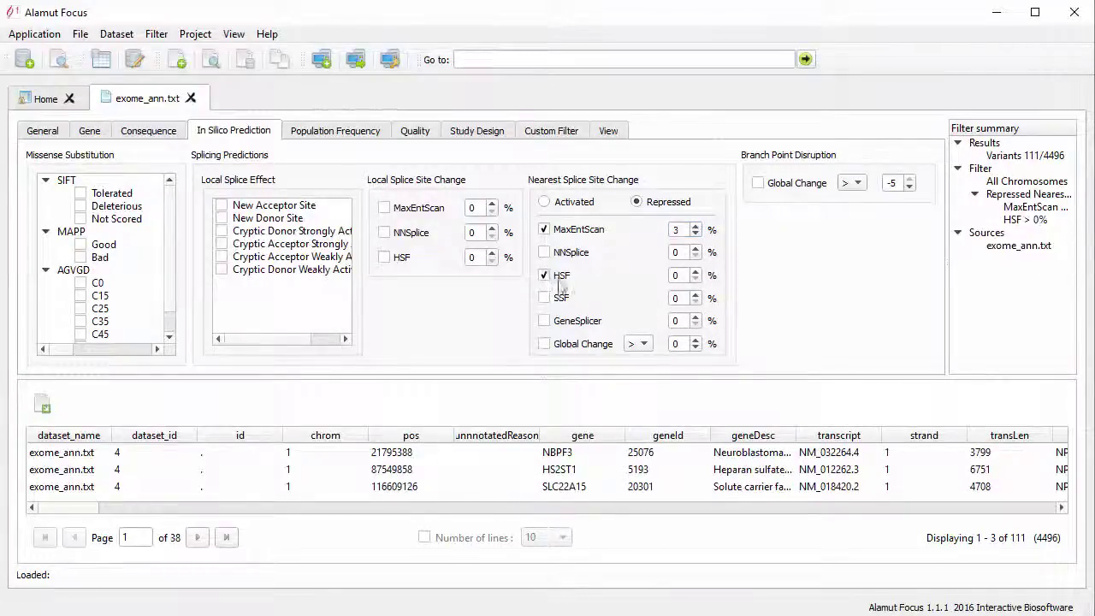
left_click(698, 272)
left_click(697, 272)
left_click(697, 272)
left_click(697, 272)
left_click(698, 272)
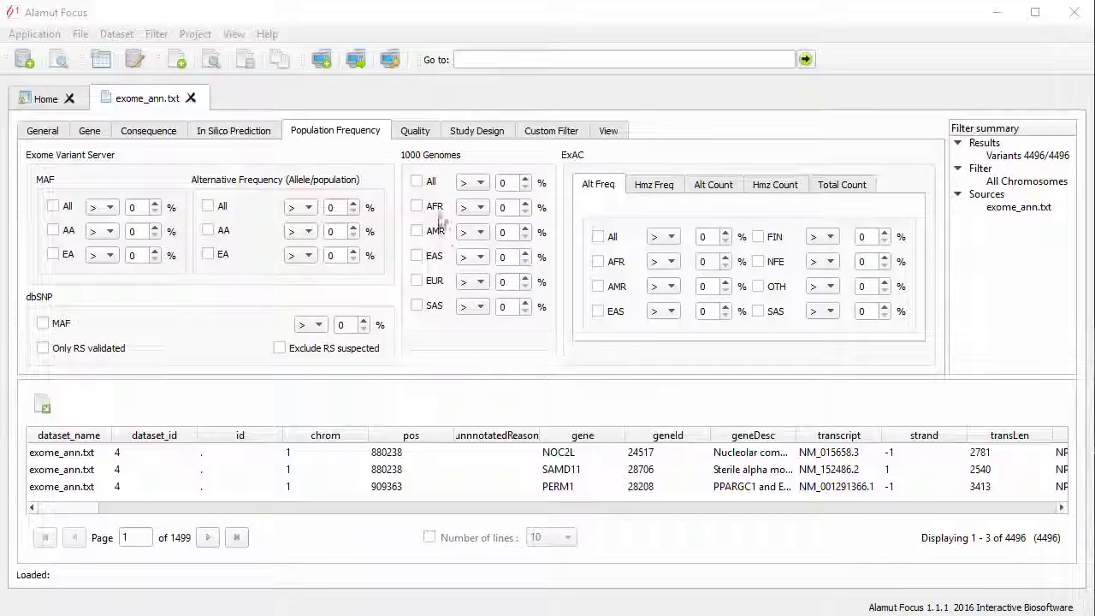
Step: Filter 1000 Genomes All frequency to <= 5% and keep only RS-validated dbSNP variants
left_click(418, 182)
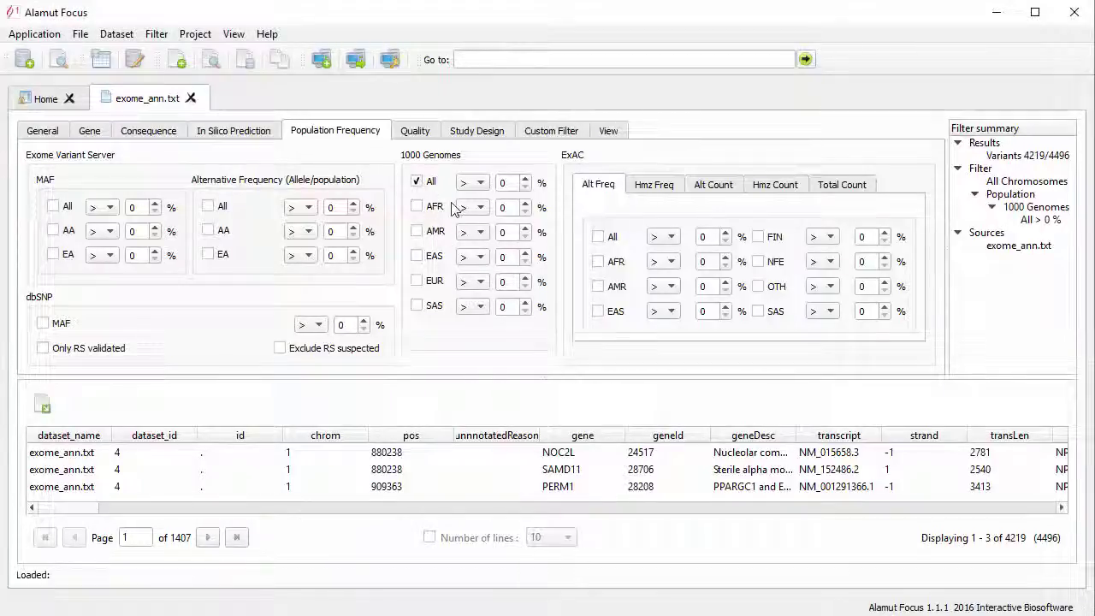
left_click(478, 186)
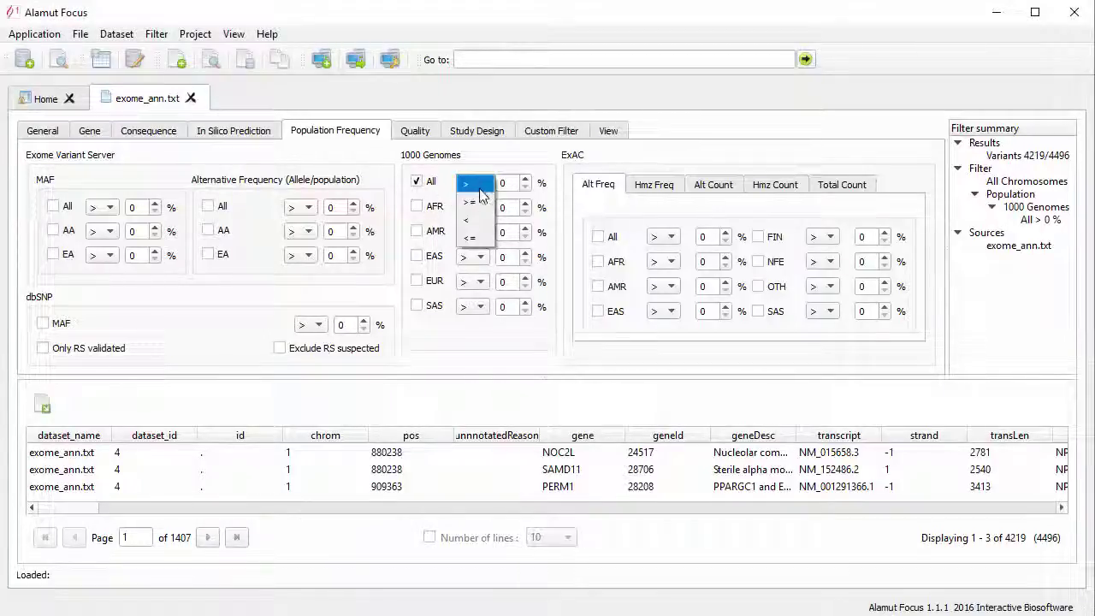
left_click(476, 237)
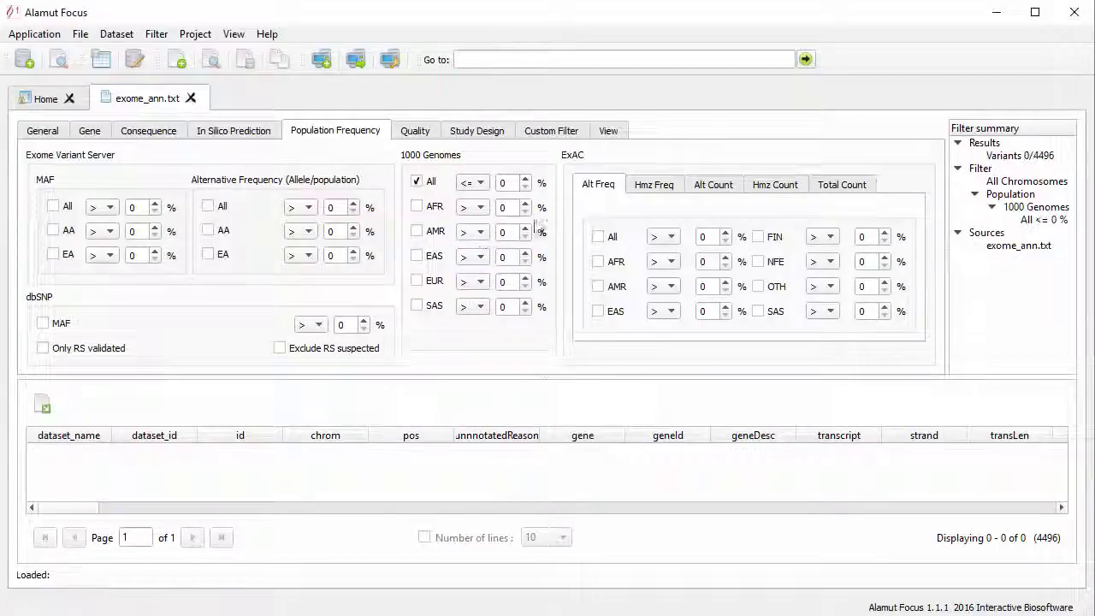
left_click(525, 179)
left_click(526, 178)
left_click(525, 179)
left_click(525, 179)
left_click(526, 179)
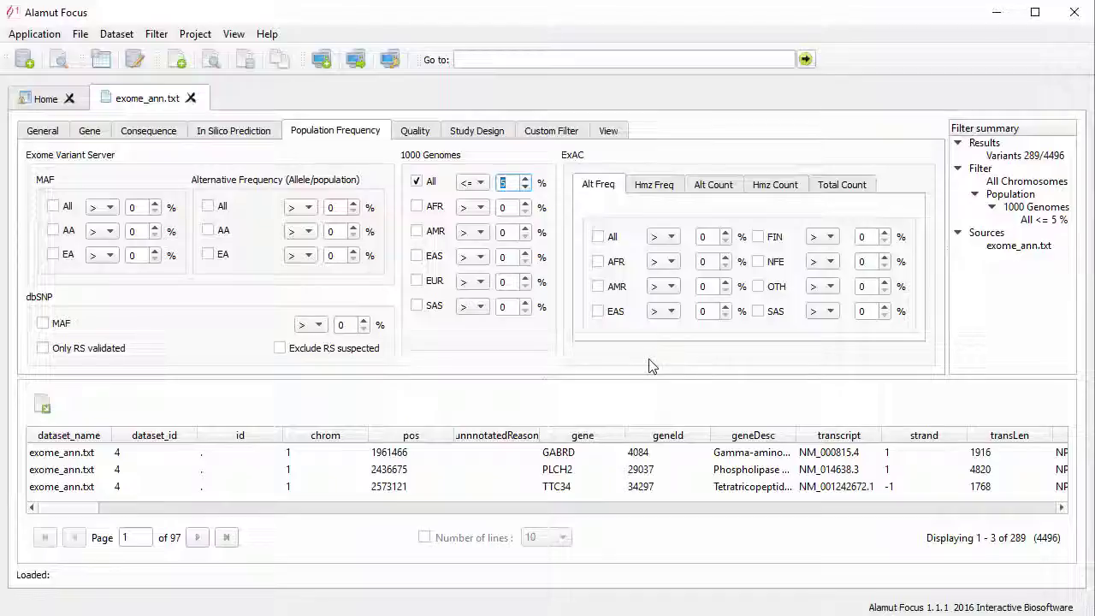
left_click(77, 352)
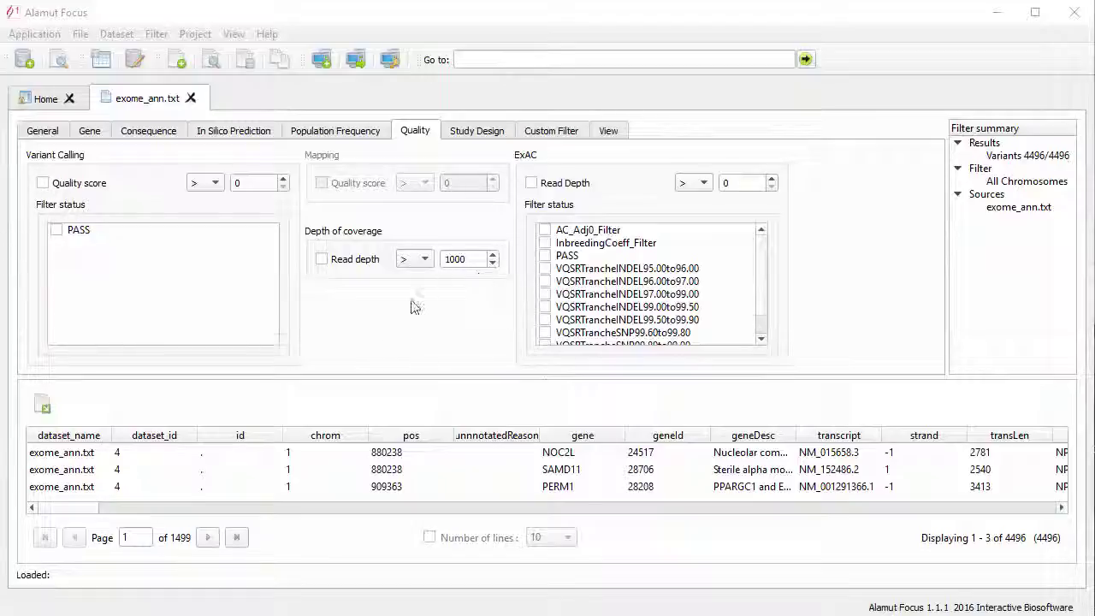
Step: Require read depth above 1000 and PASS filter status on the Quality tab
left_click(323, 261)
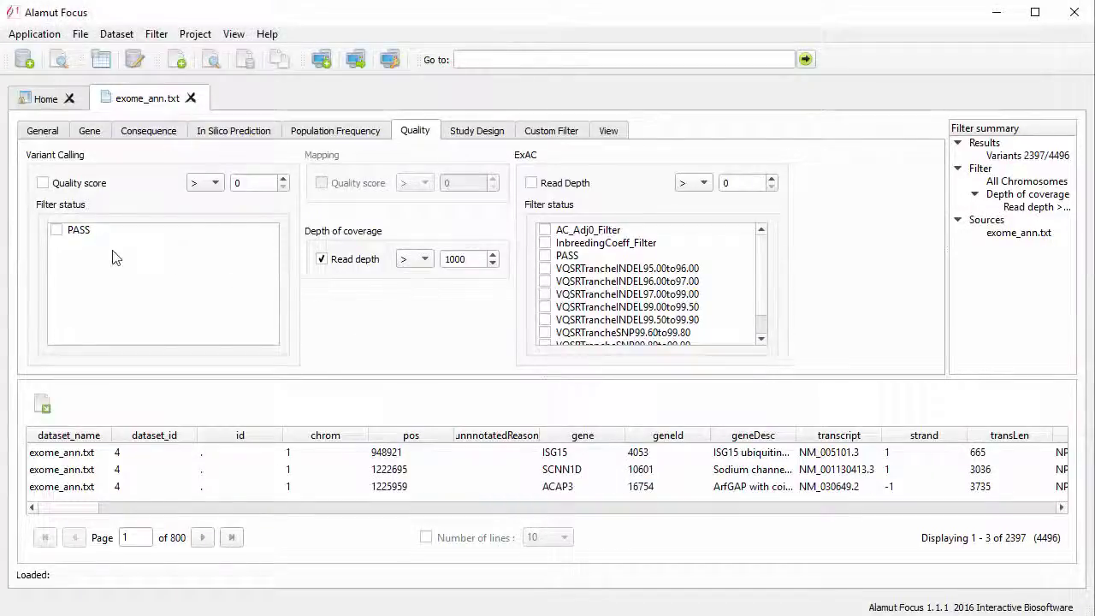
left_click(56, 231)
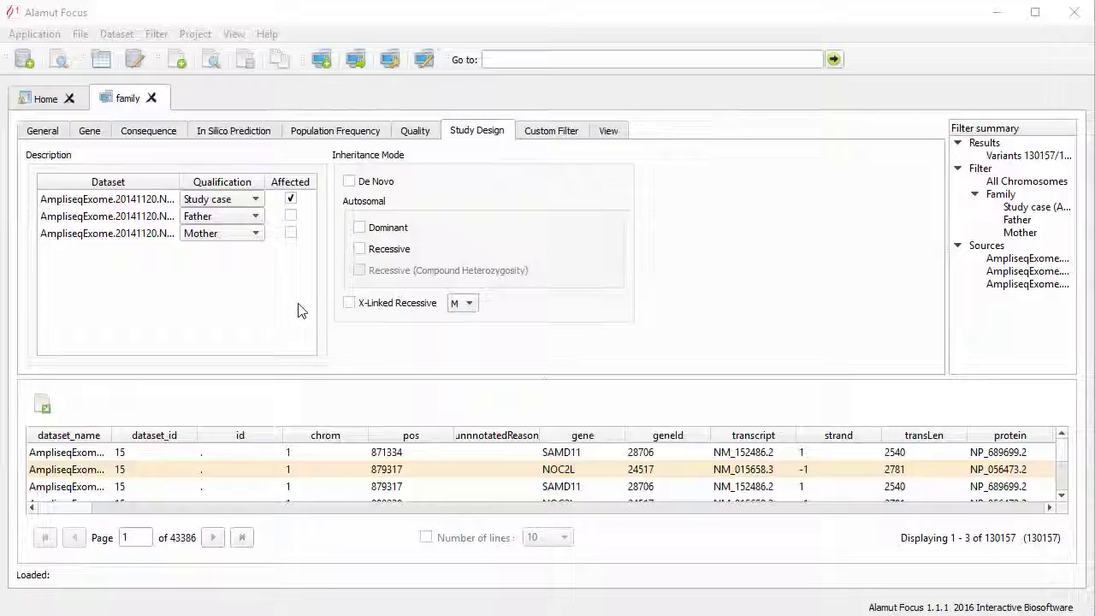
Step: Toggle Dominant, then X-Linked Recessive inheritance on and off for the family trio
left_click(360, 229)
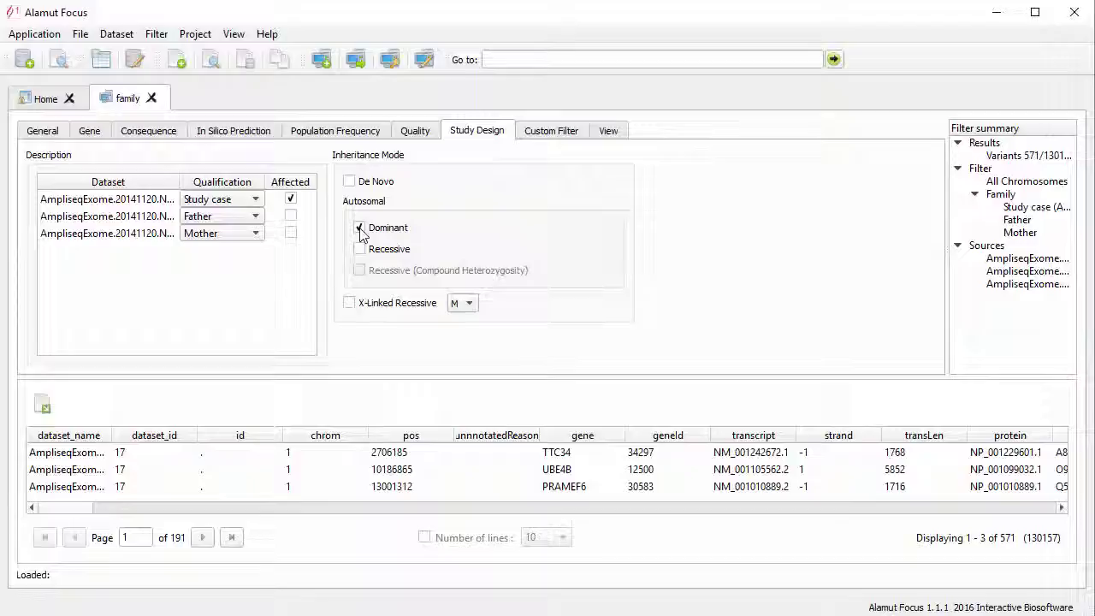
left_click(360, 229)
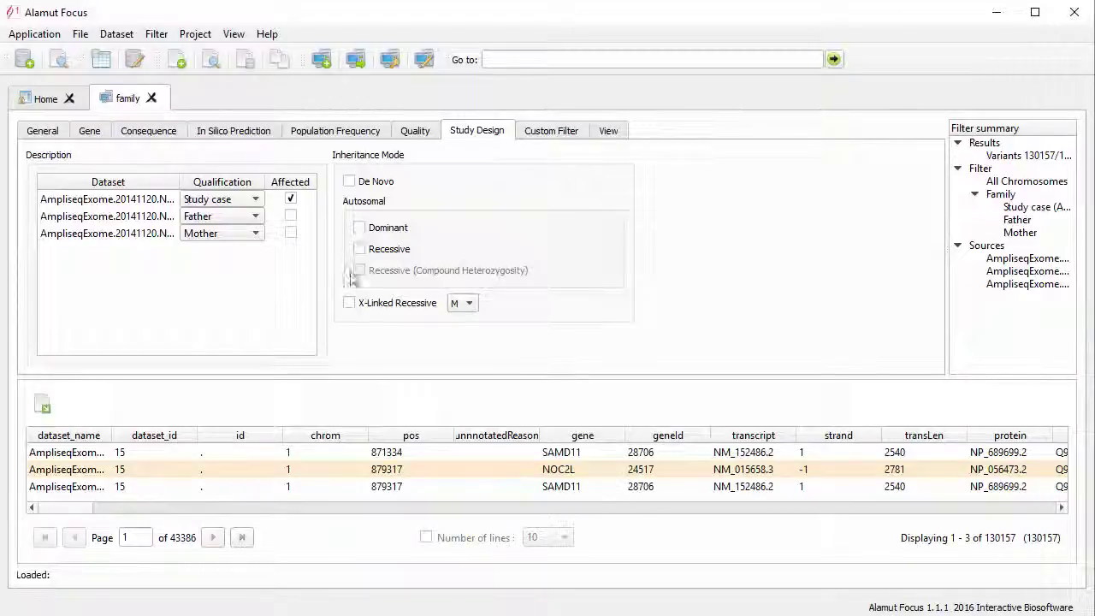
left_click(349, 304)
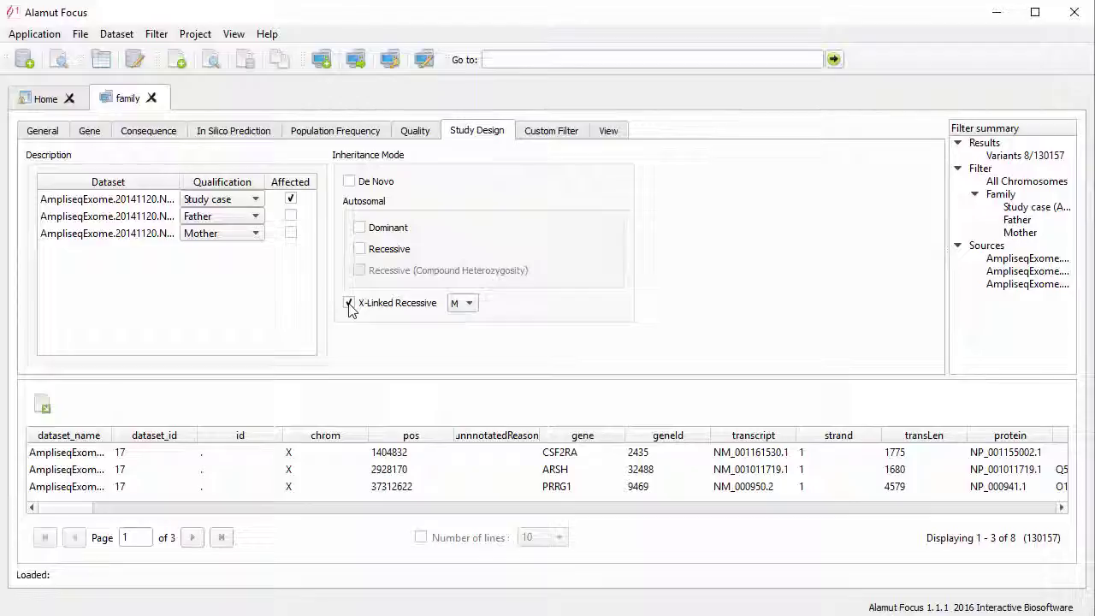
left_click(349, 304)
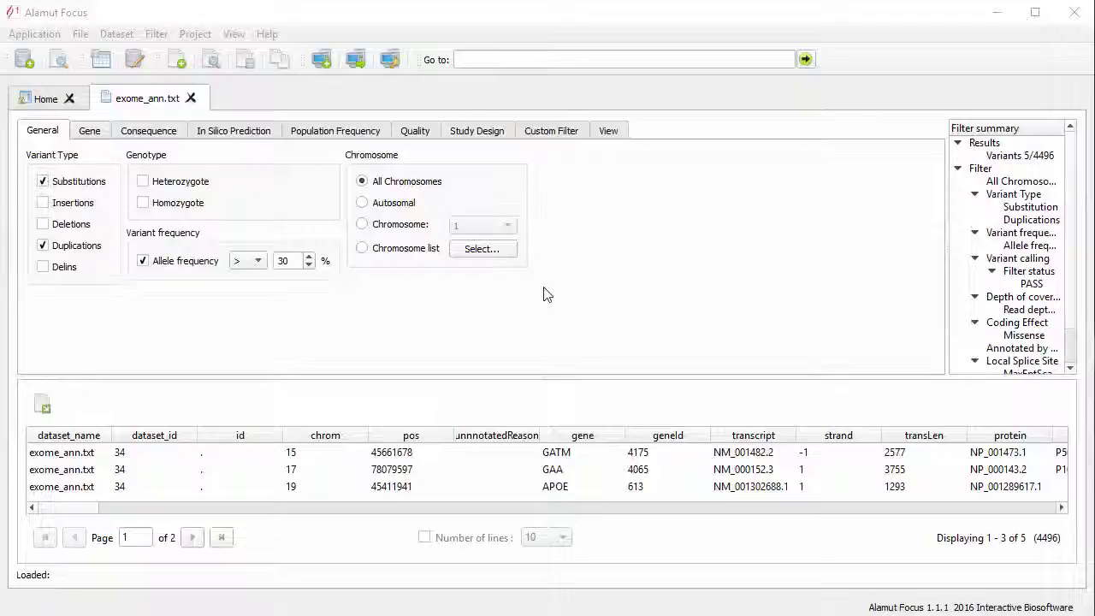
Step: Save the combined variant filter under the name 'demo'
left_click(156, 34)
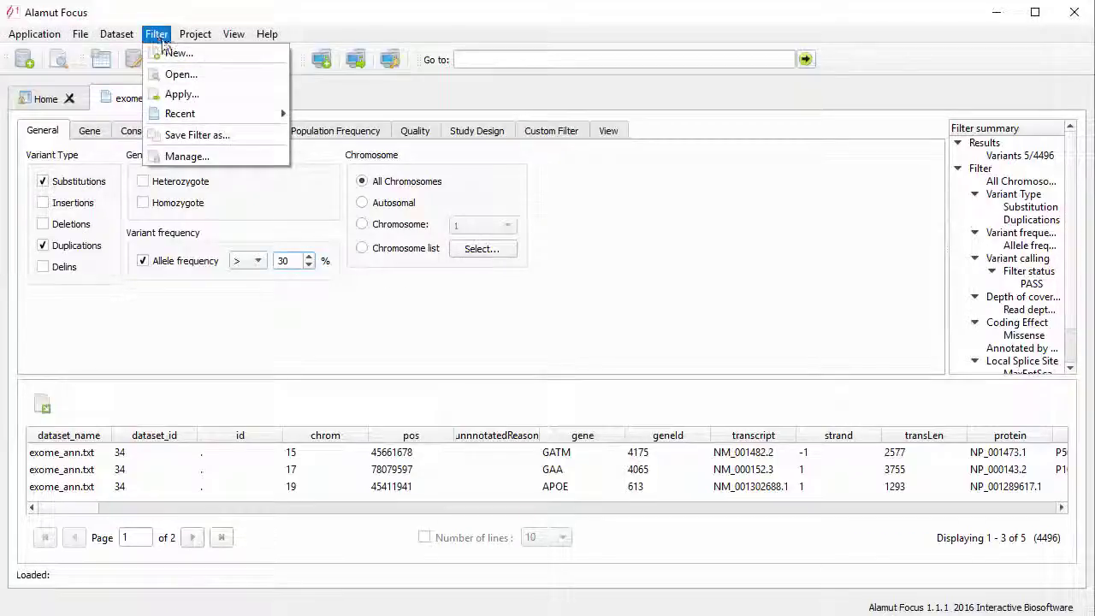
left_click(193, 136)
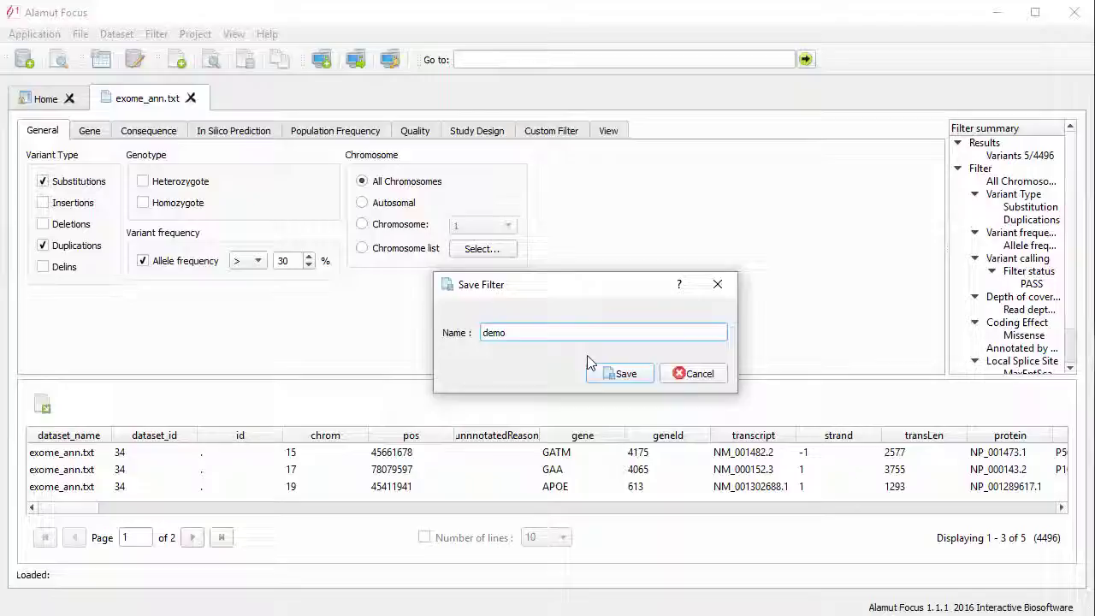
left_click(617, 375)
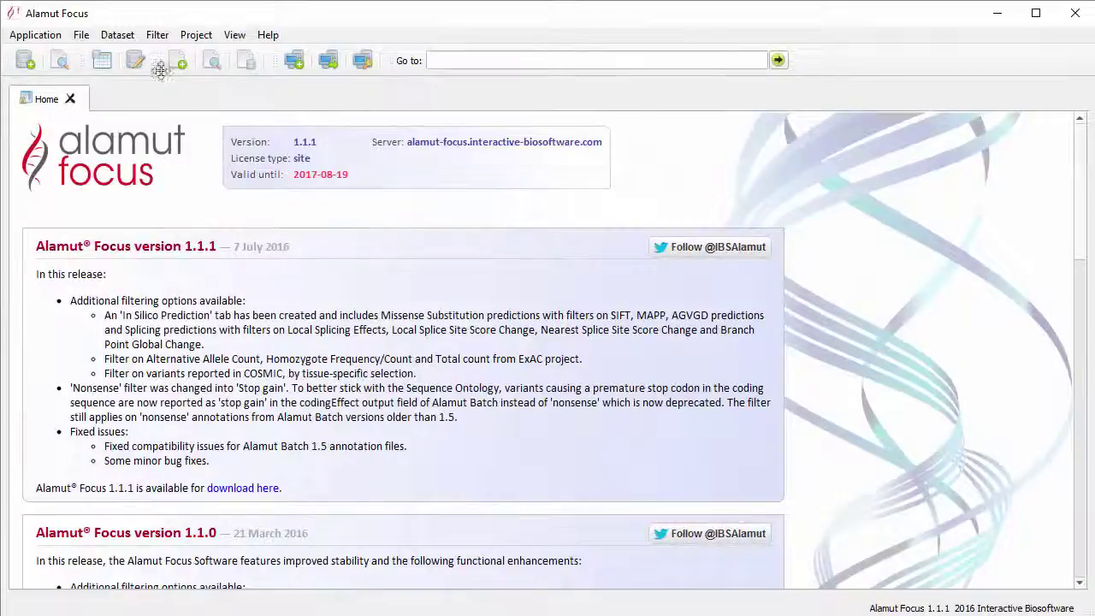
Step: Open the BRCA_009_ann.txt dataset
left_click(117, 36)
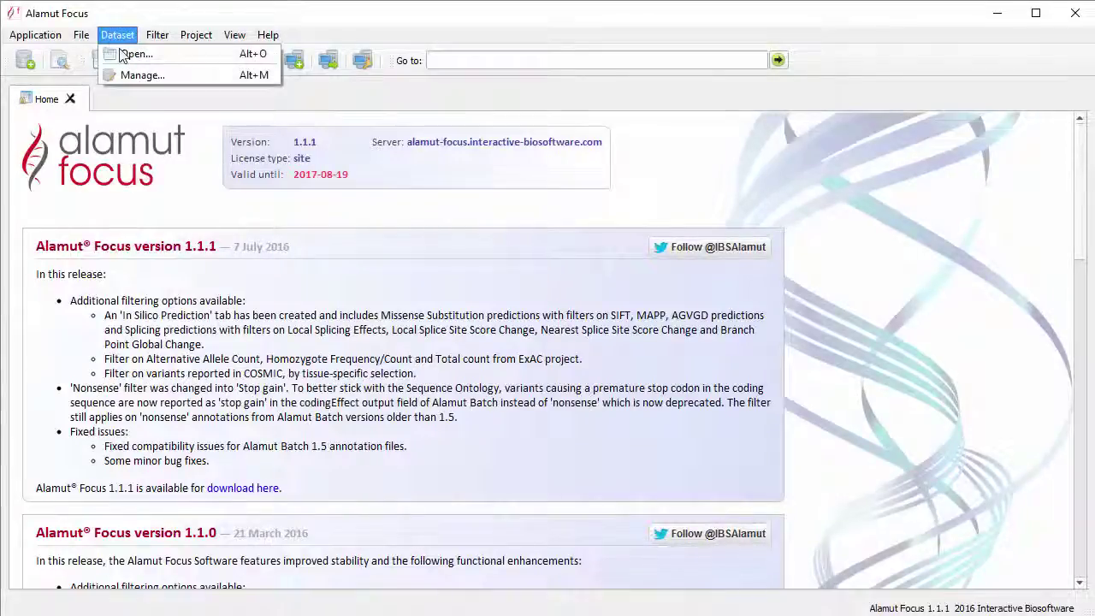
left_click(128, 54)
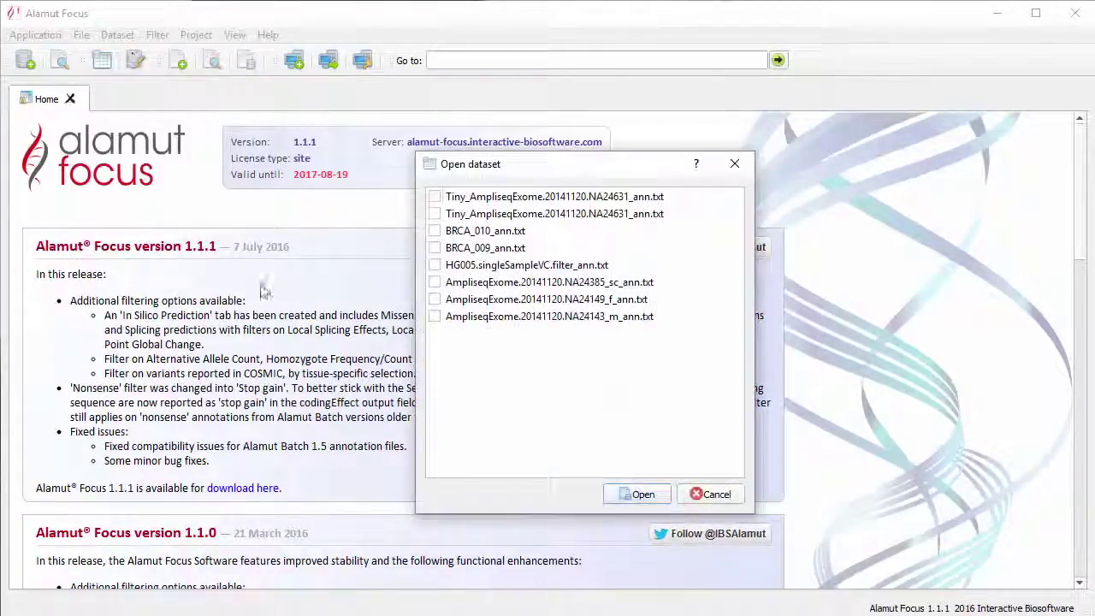
left_click(486, 248)
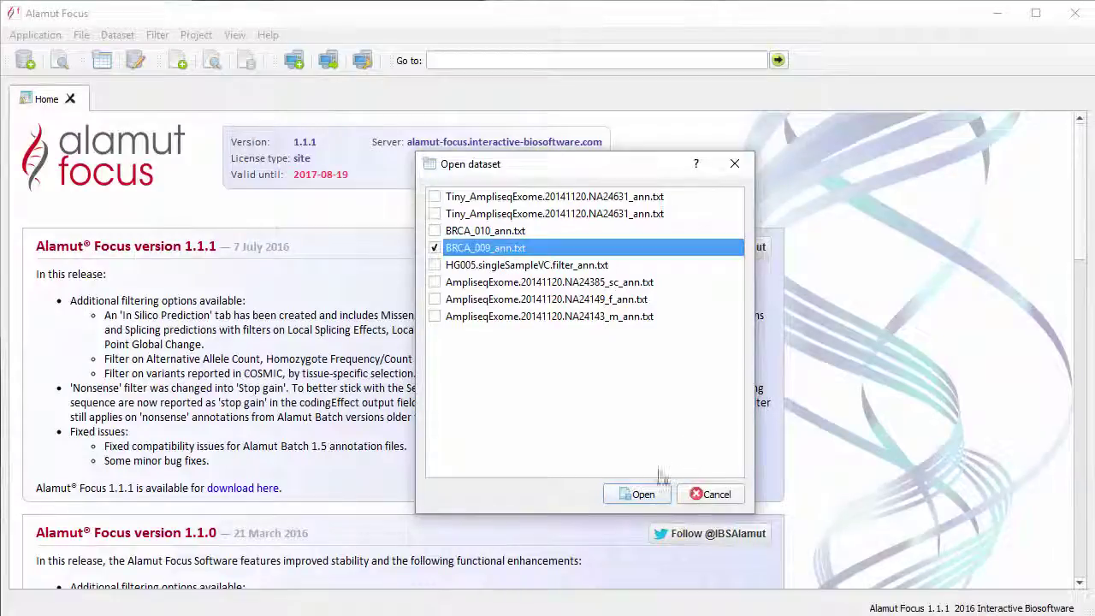
left_click(642, 494)
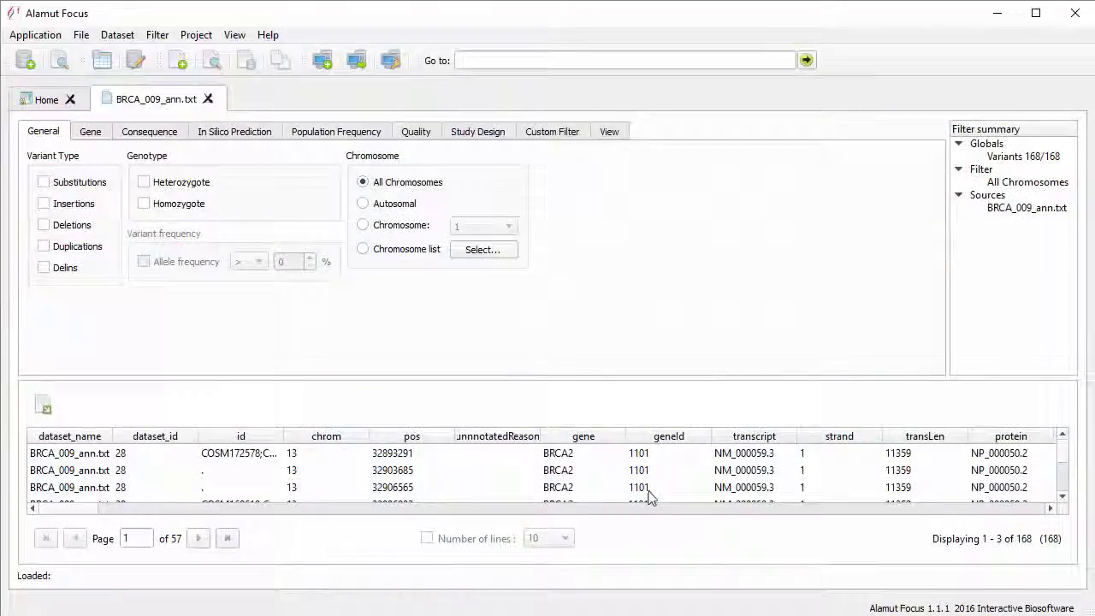
Step: Apply the saved 'demo' filter, leaving 4 of 168 variants
left_click(161, 38)
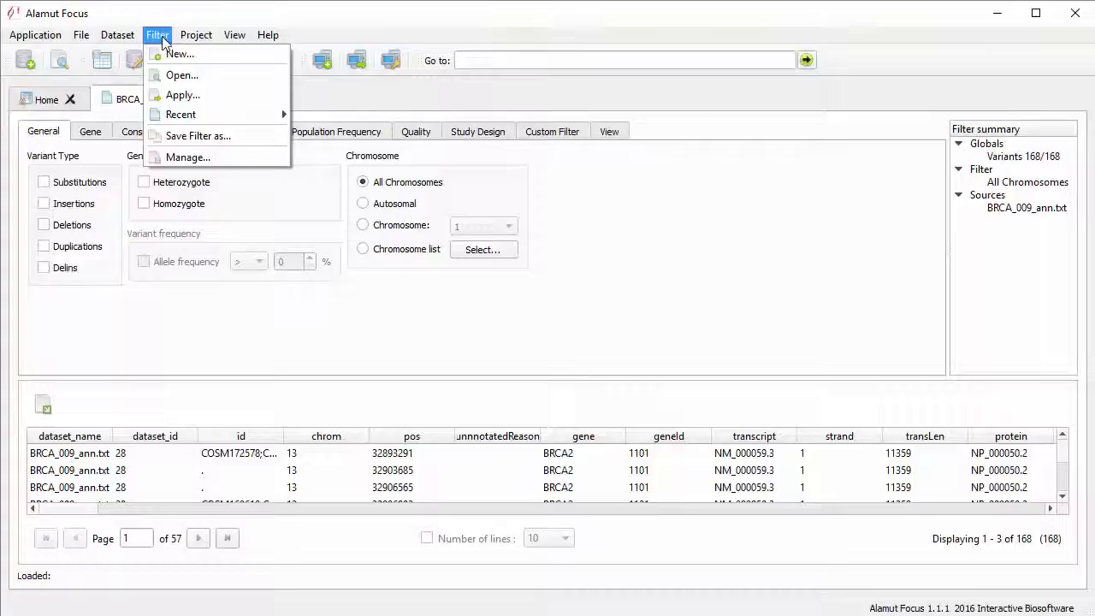
left_click(182, 95)
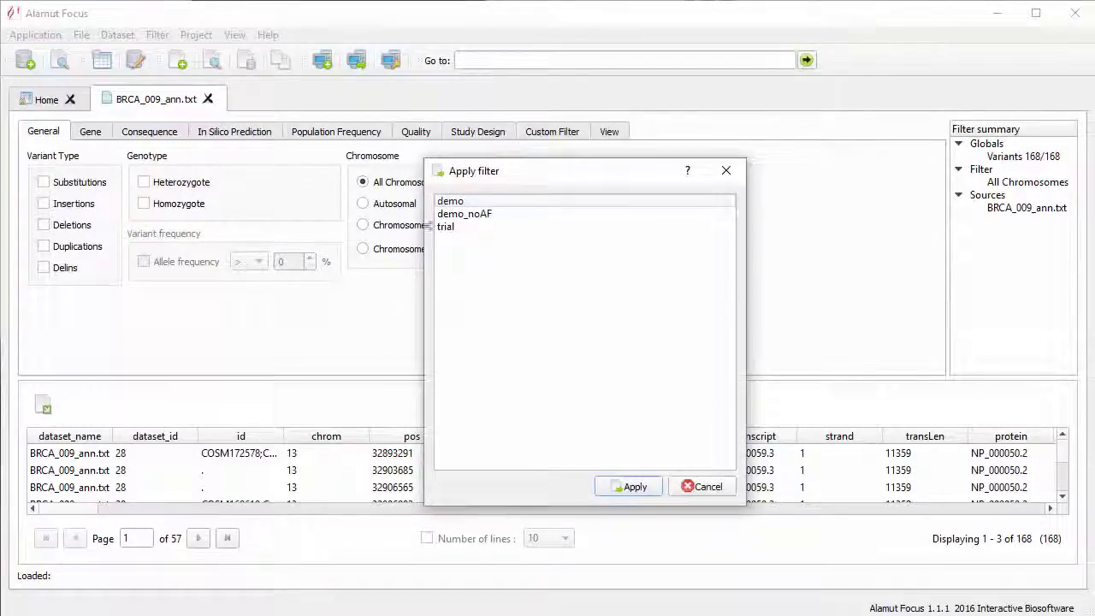
left_click(471, 202)
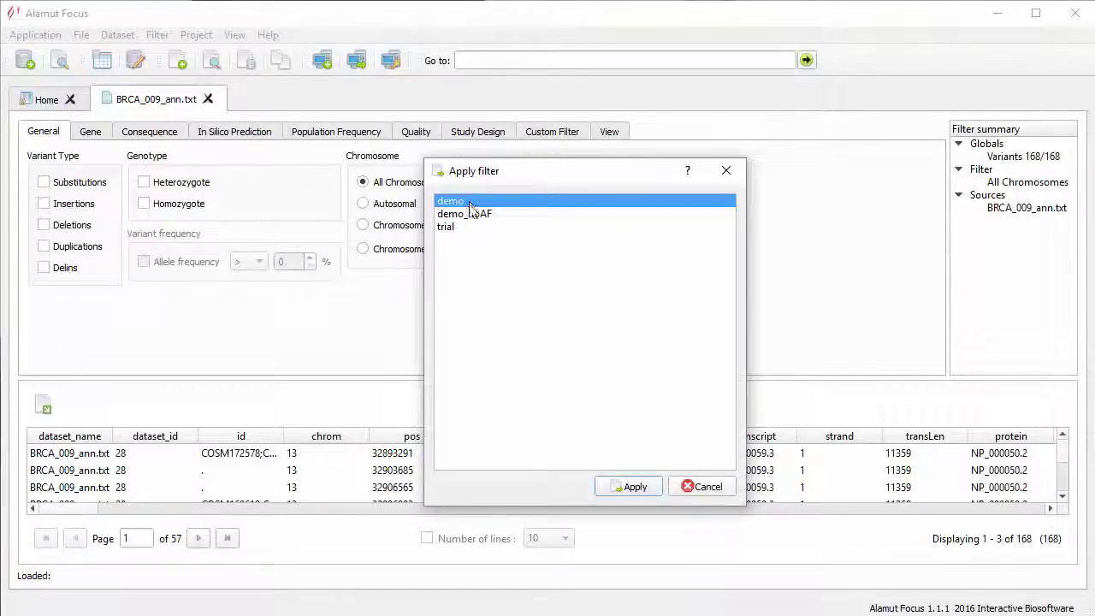
left_click(635, 487)
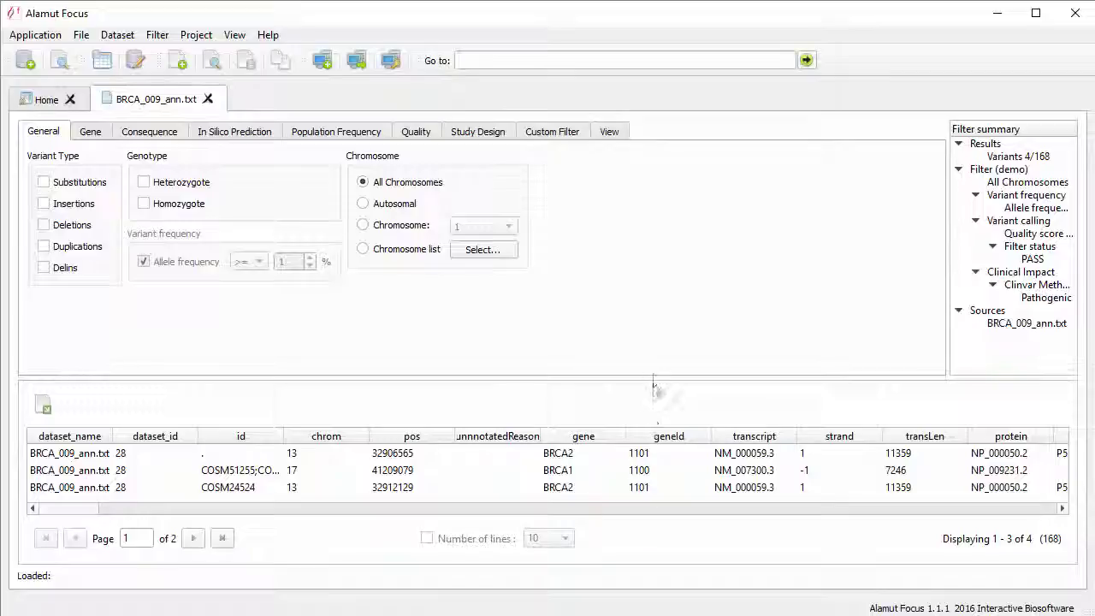
Step: Add a custom condition hgmdSubCategory Equal to 'DM', leaving 3 of 168 variants
left_click(553, 132)
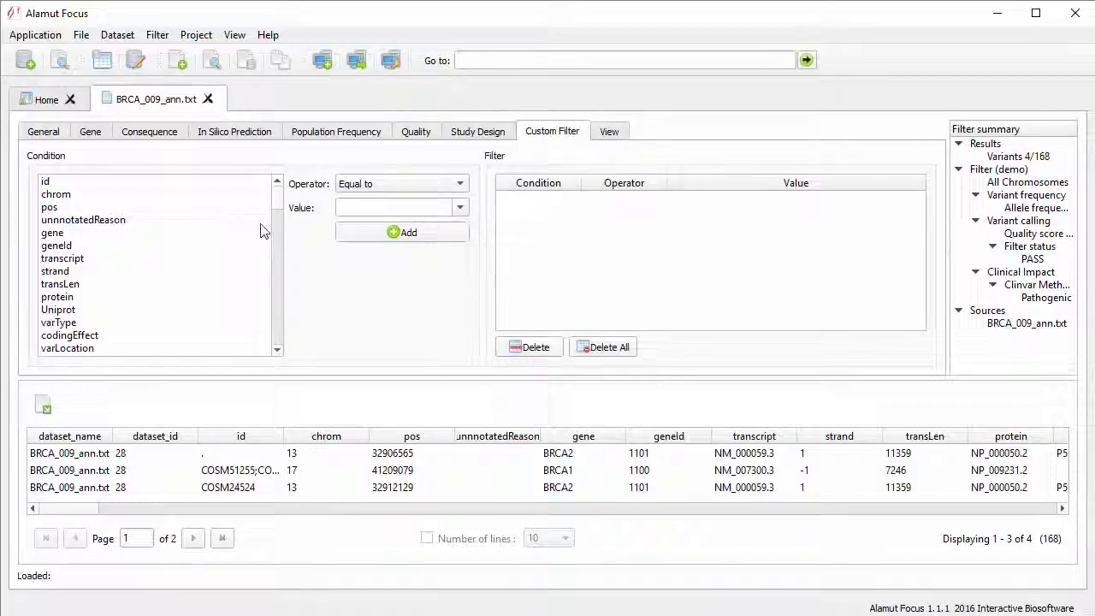
mouse_move(282, 208)
left_mouse_down()
mouse_move(283, 301)
mouse_move(242, 287)
left_mouse_up()
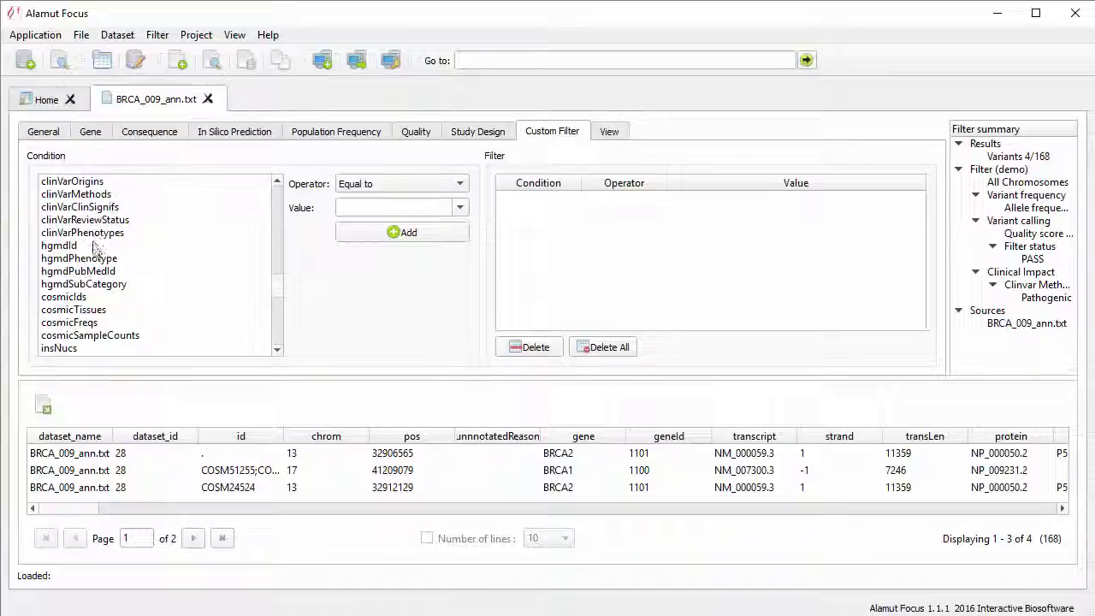
left_click(96, 284)
left_click(393, 210)
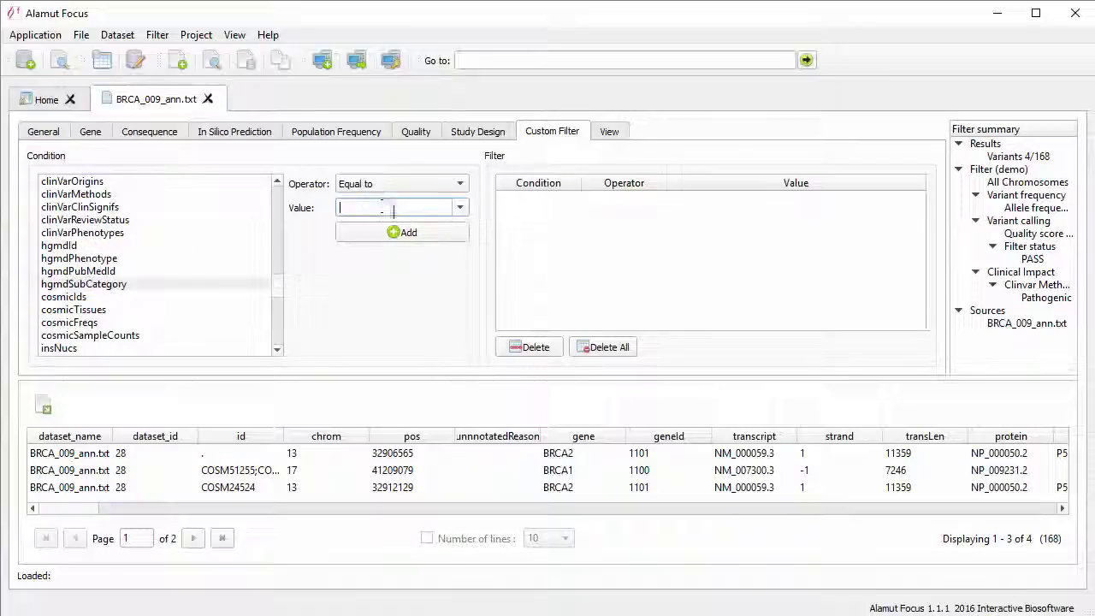
type("DP")
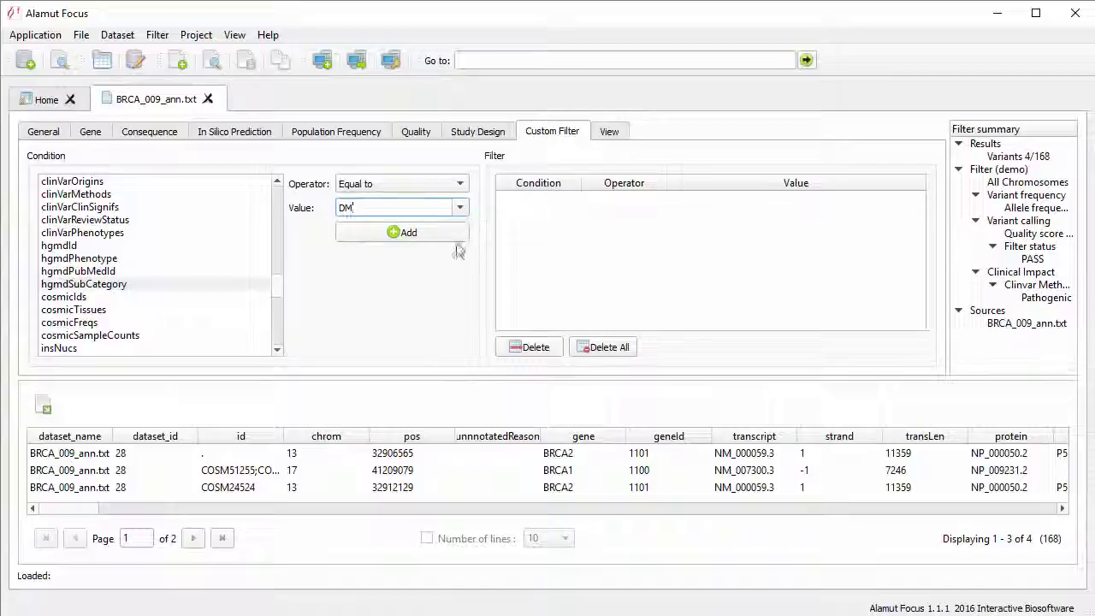
left_click(408, 234)
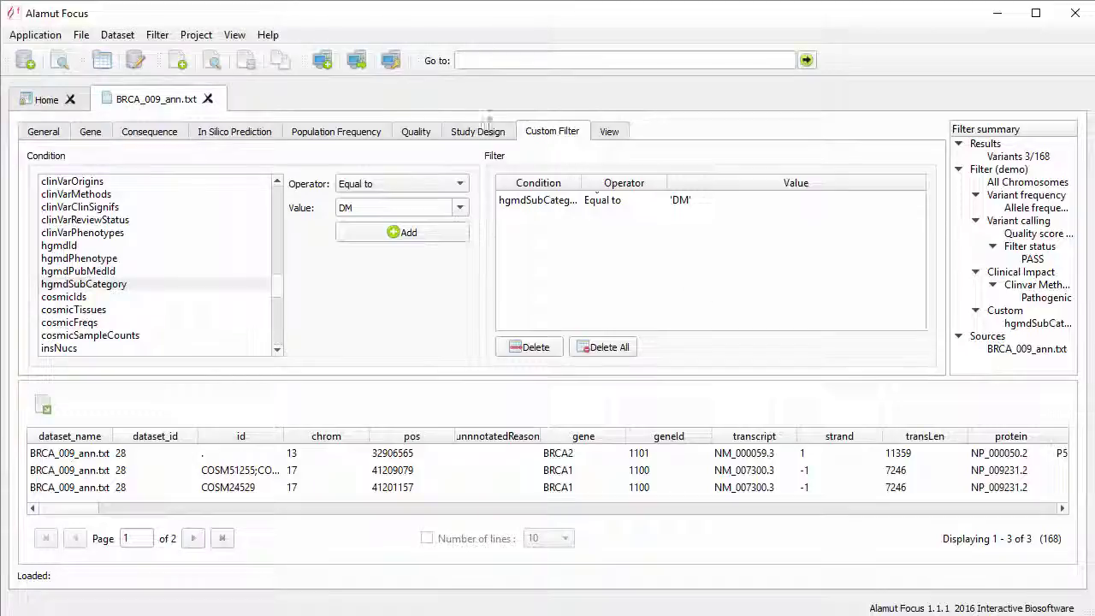
Step: Save the current work as a new project named 'Demo Project'
left_click(196, 34)
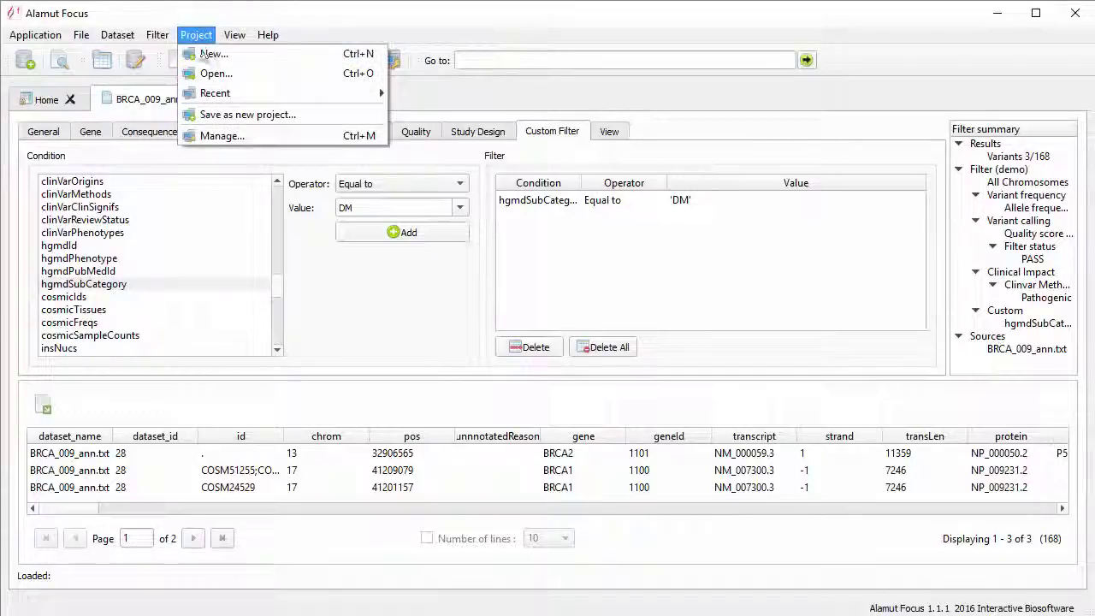
left_click(248, 115)
type("Demo Project")
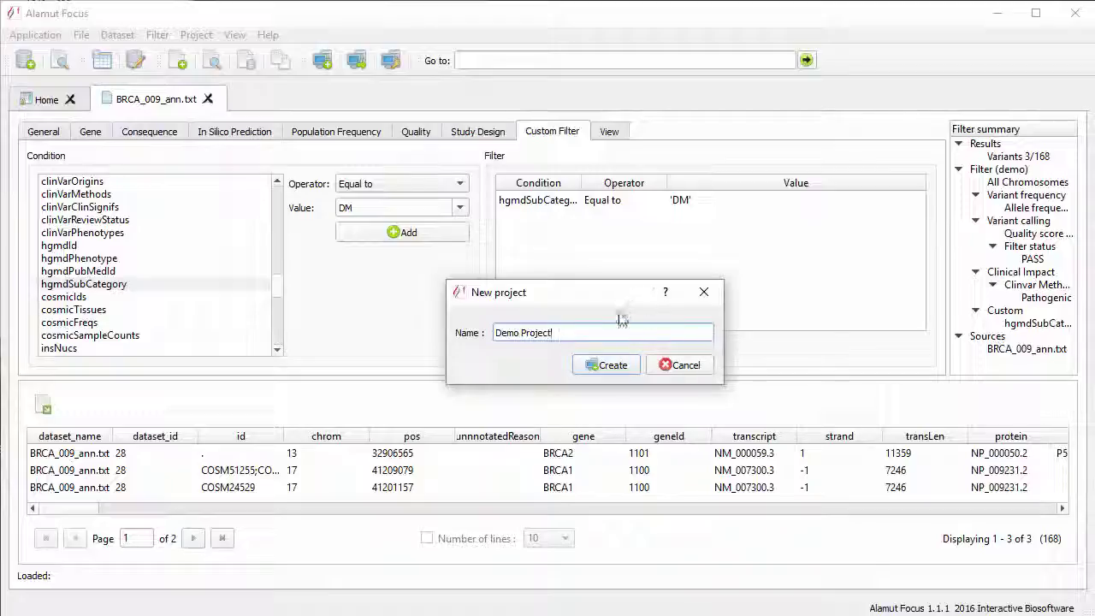
left_click(605, 363)
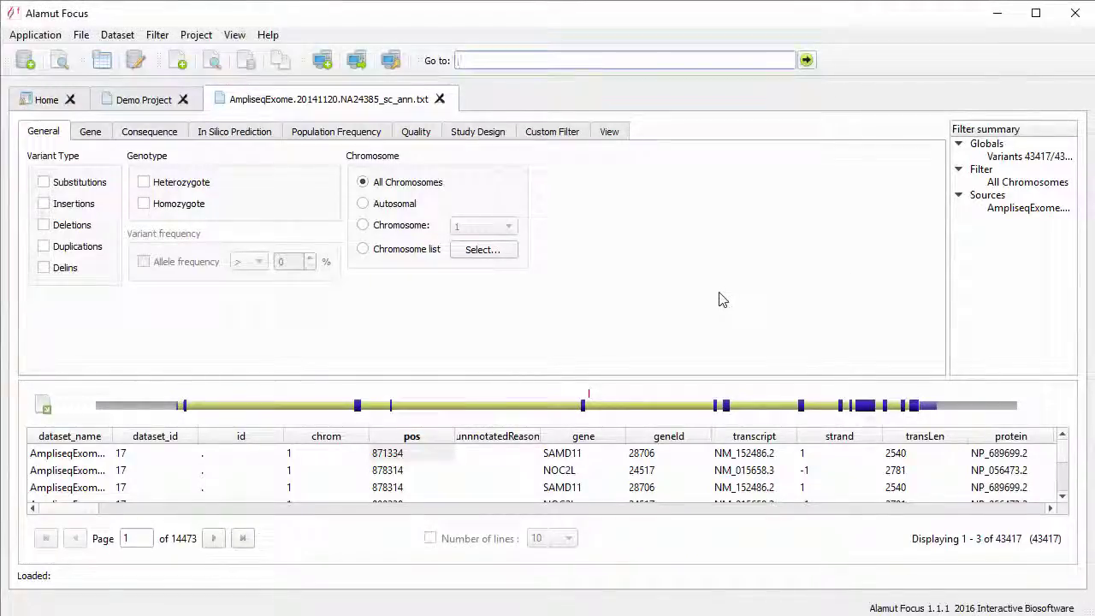
Step: Open the SAMD11 variant at position 878314 for editing
left_click(388, 487)
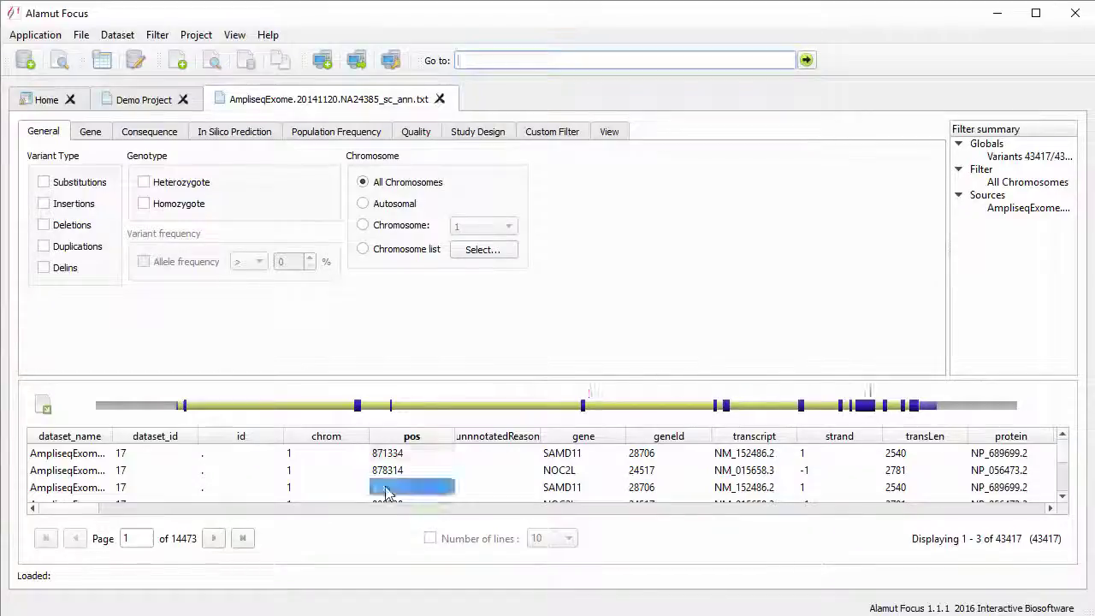
right_click(387, 490)
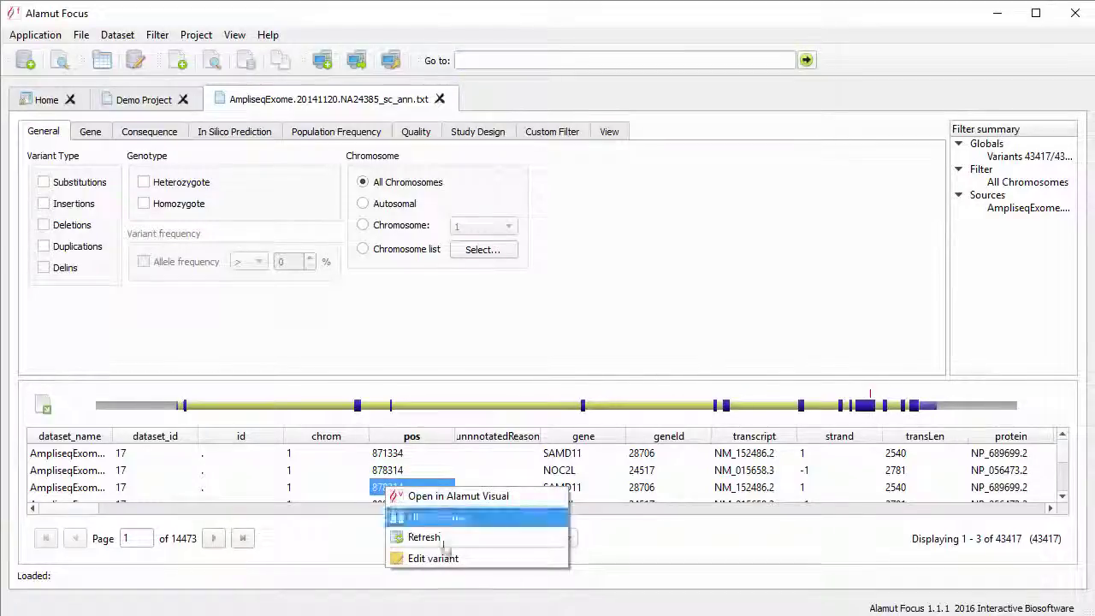
left_click(460, 562)
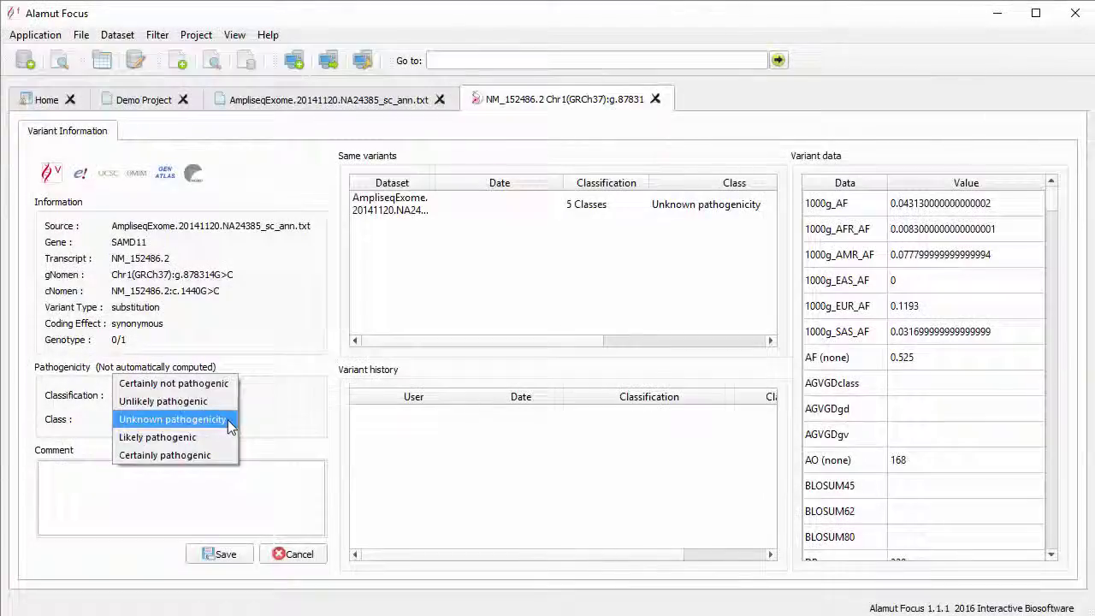
Step: Class the SAMD11 variant Likely pathogenic, comment 'To be confirmed by further analysis', and save
left_click(204, 437)
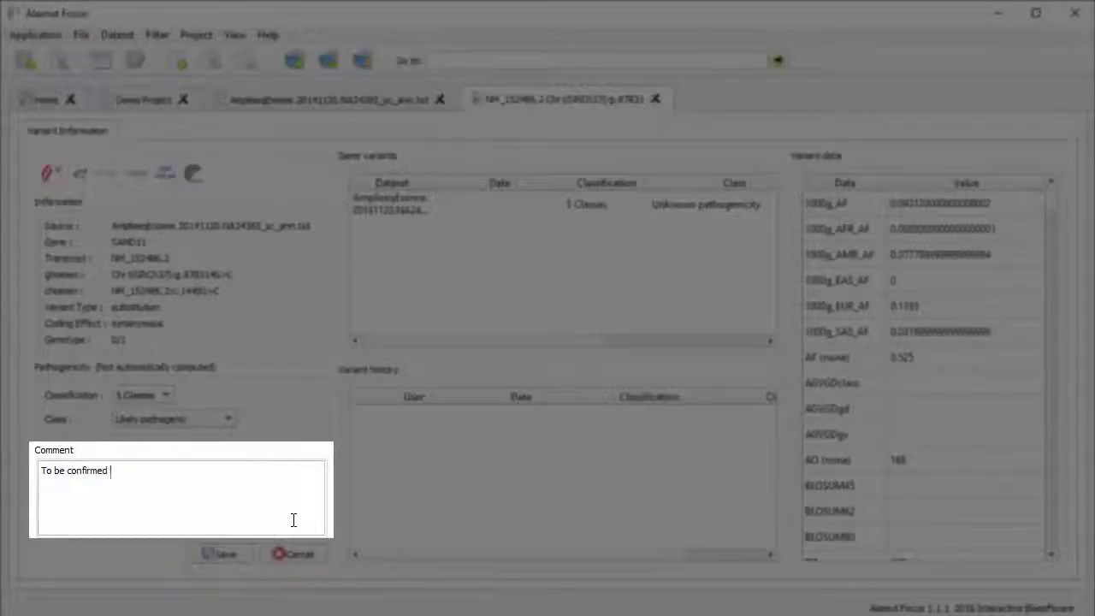
type("by fu")
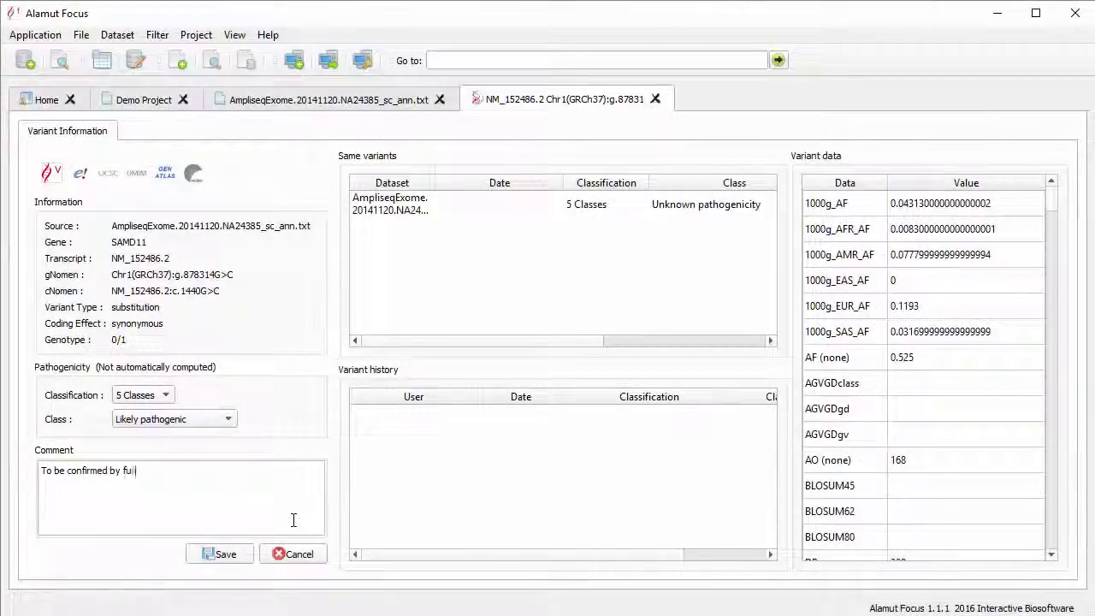
type("lysis")
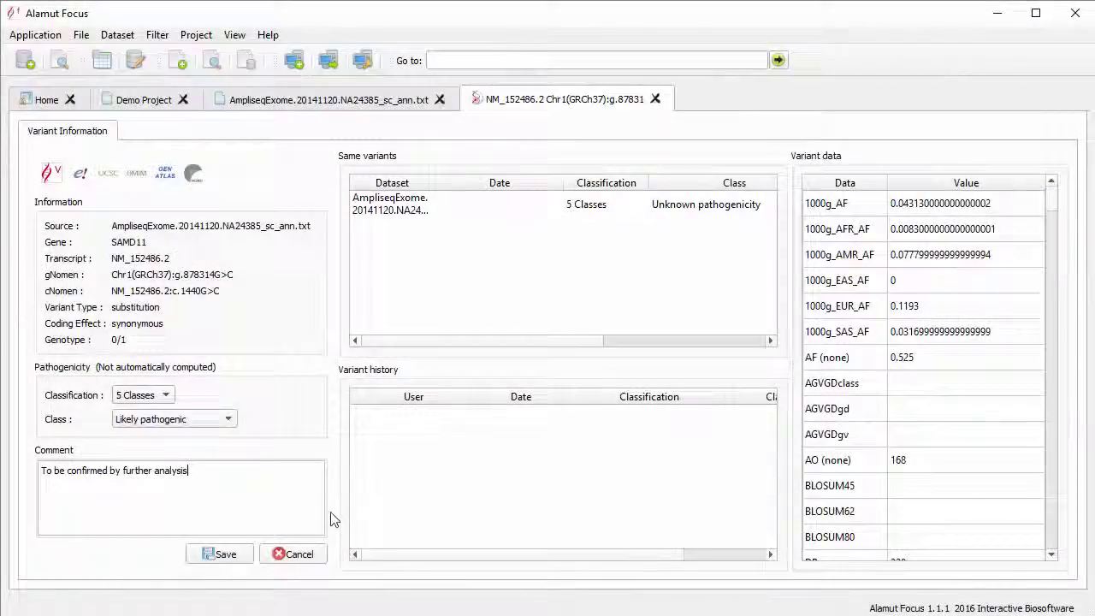
left_click(216, 558)
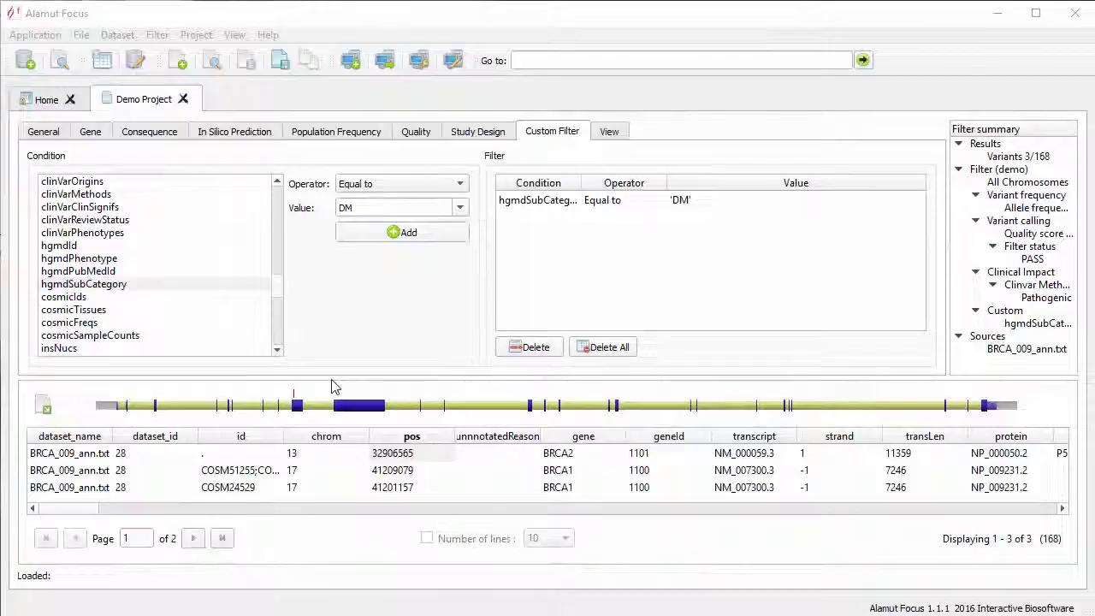
Step: Open the Export Mode dialog for Demo Project's filtered variants
left_click(47, 409)
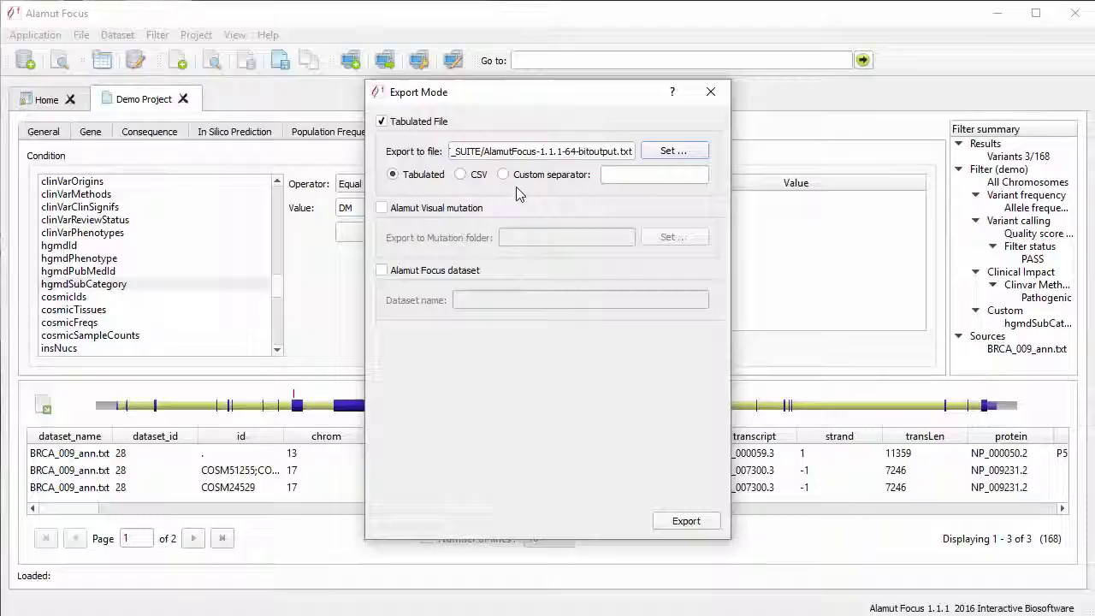
Step: Switch the Export Mode from Tabulated File to Alamut Visual mutation
left_click(382, 213)
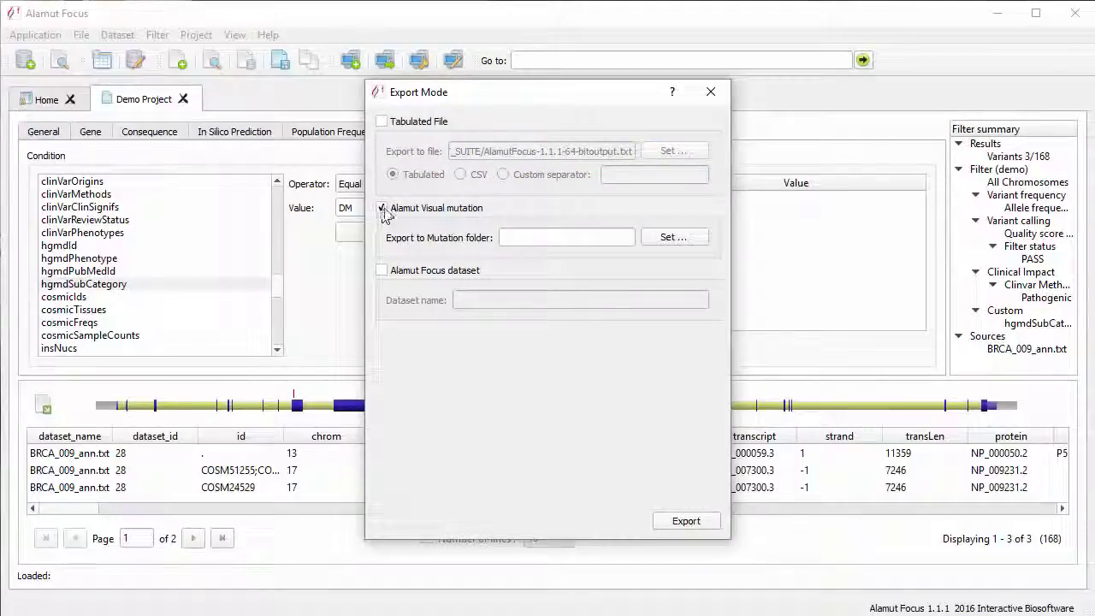